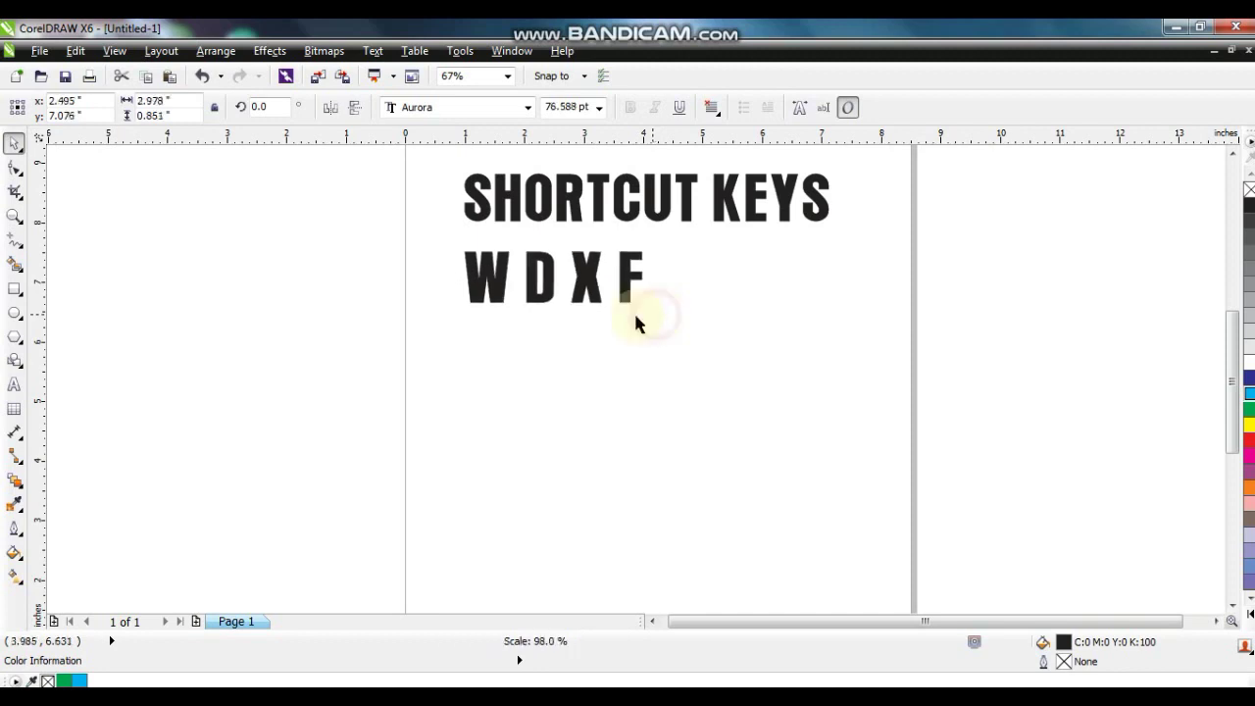
Duplicate the W D X F text directly below the original and scale the copy down to about 1.72 inches wide
drag(586, 282, 586, 364)
right_click(585, 364)
drag(647, 393, 574, 382)
drag(535, 354, 534, 342)
Replace the copied text's wording with "FOR POWERCLIP AND EDIT FINISH EXTRACT"
click(14, 384)
key(ctrl+a)
text(FOR P)
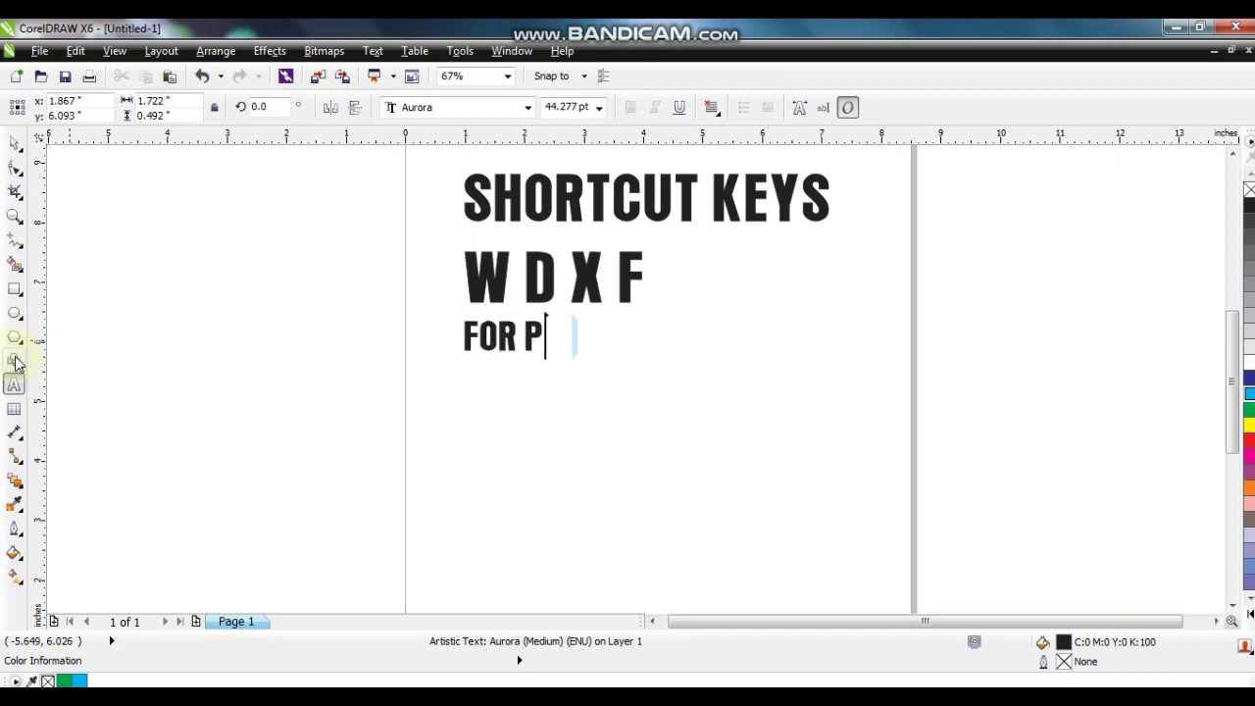
text(OWERCLIP )
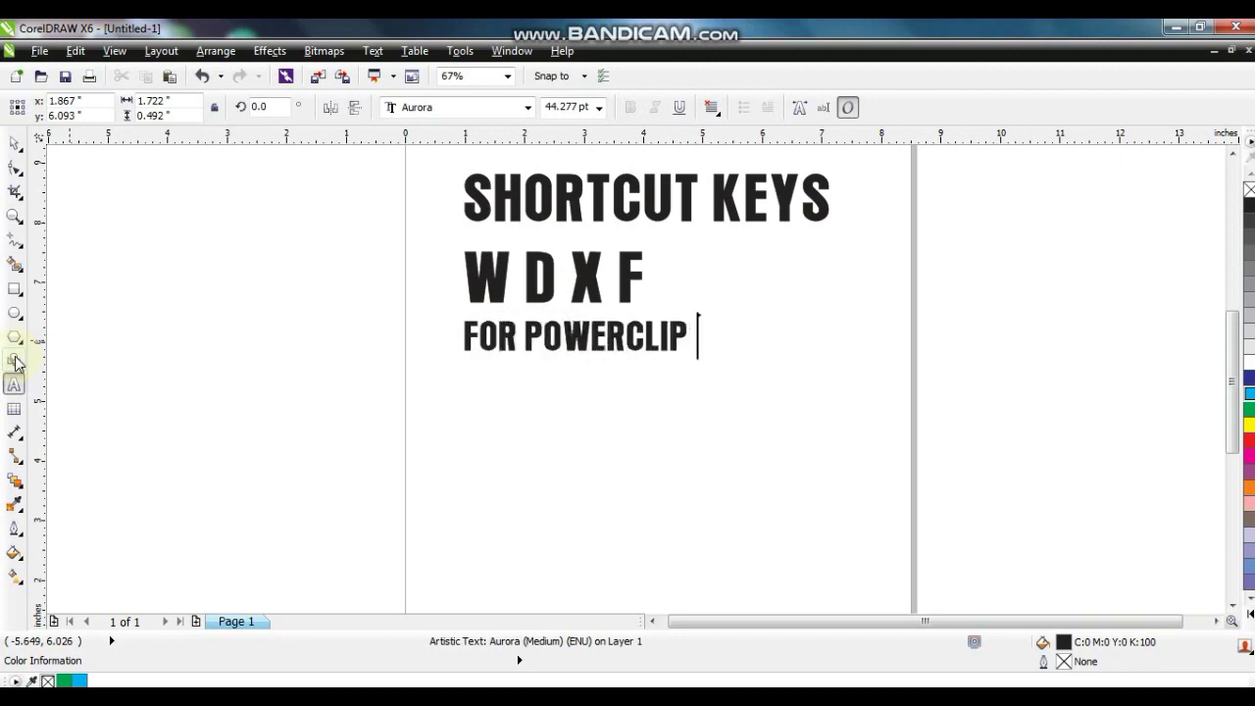
text(AND EDIT )
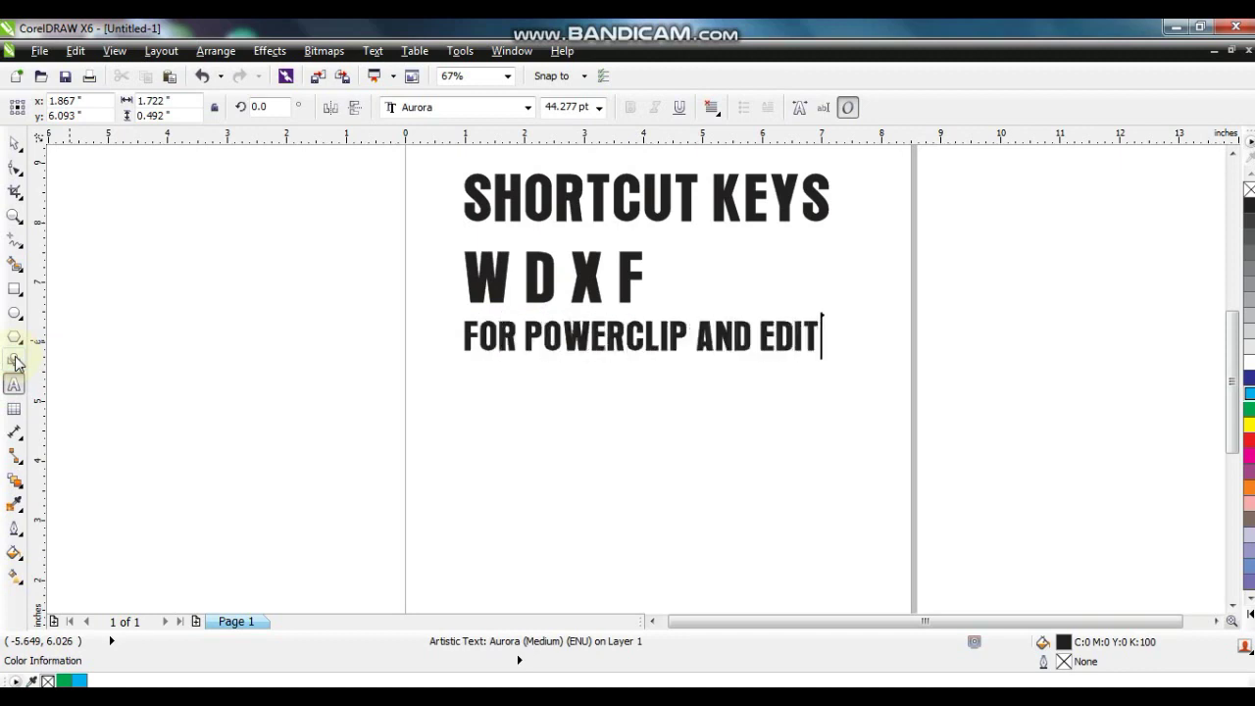
text(FINISH)
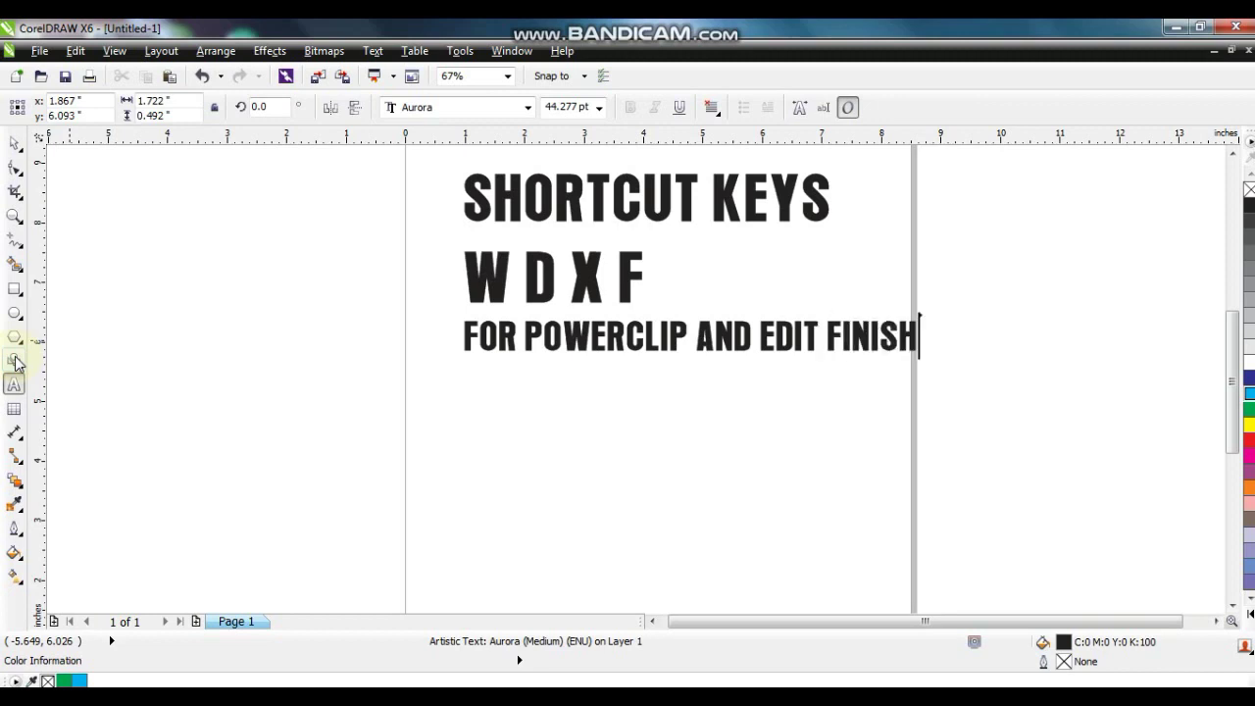
text( E)
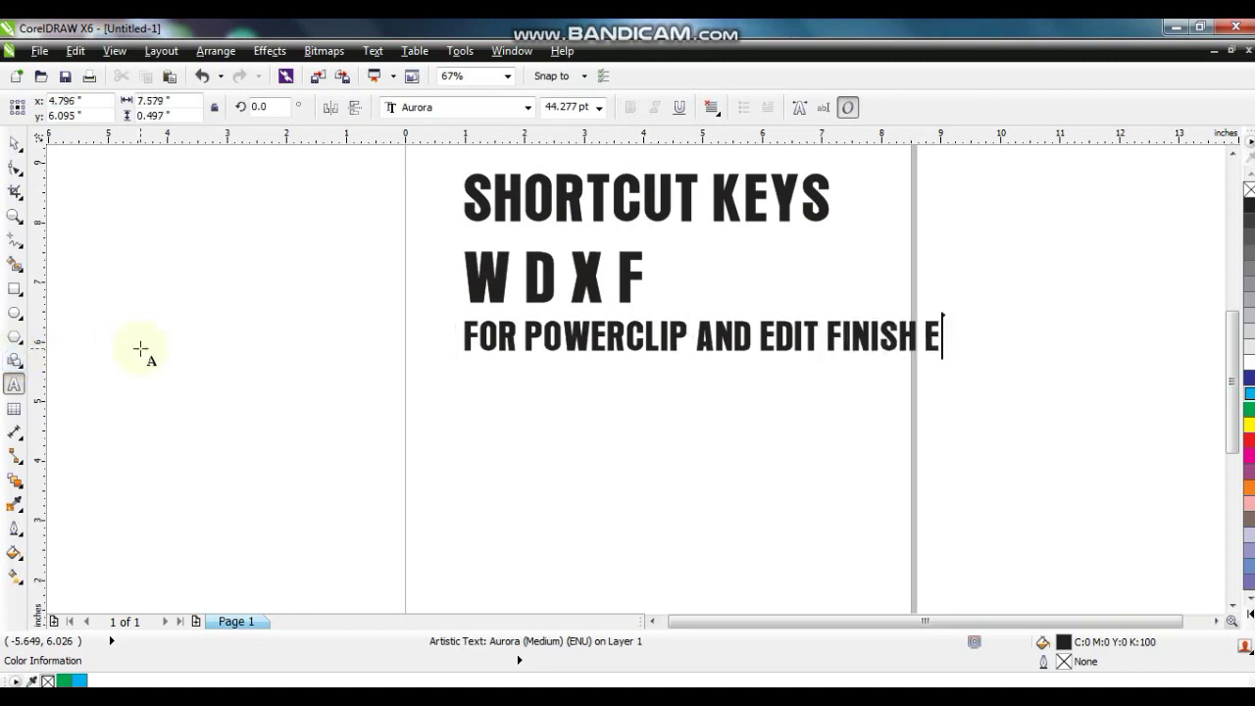
text(XTRACT)
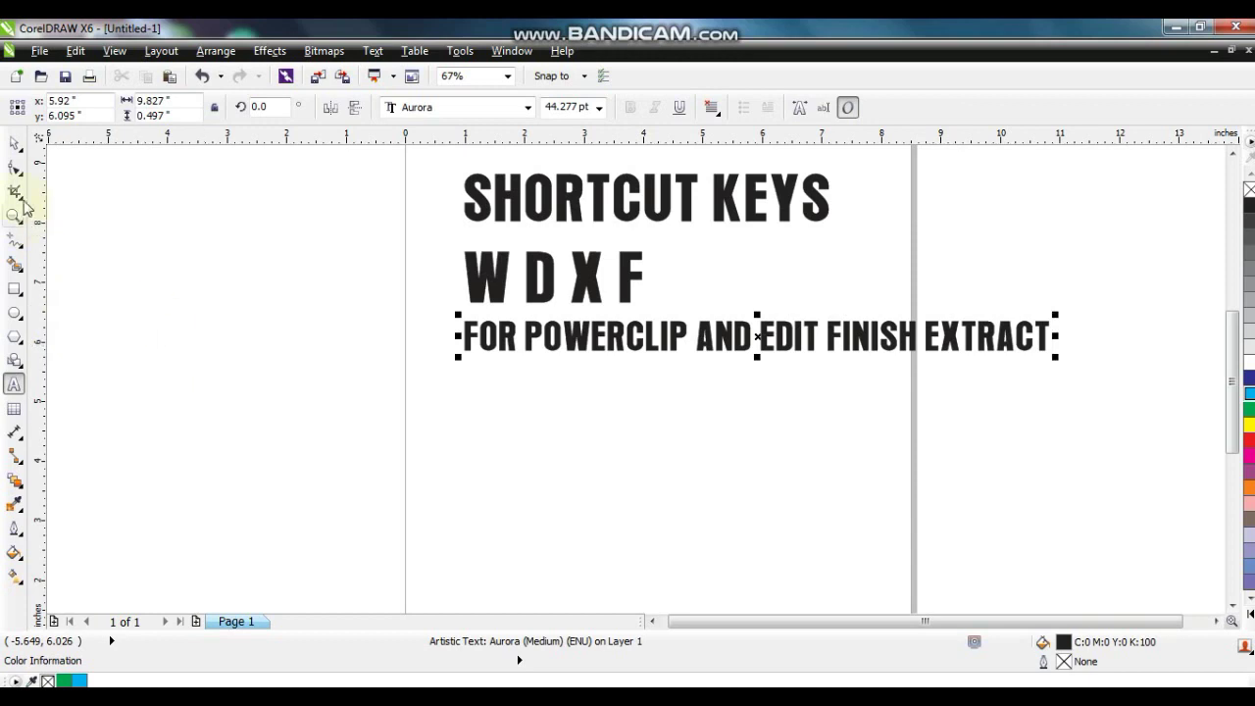
Scale the "FOR POWERCLIP AND EDIT FINISH EXTRACT" line down proportionally so it fits within the page, and deselect it
click(15, 143)
drag(1056, 355, 761, 386)
click(1038, 393)
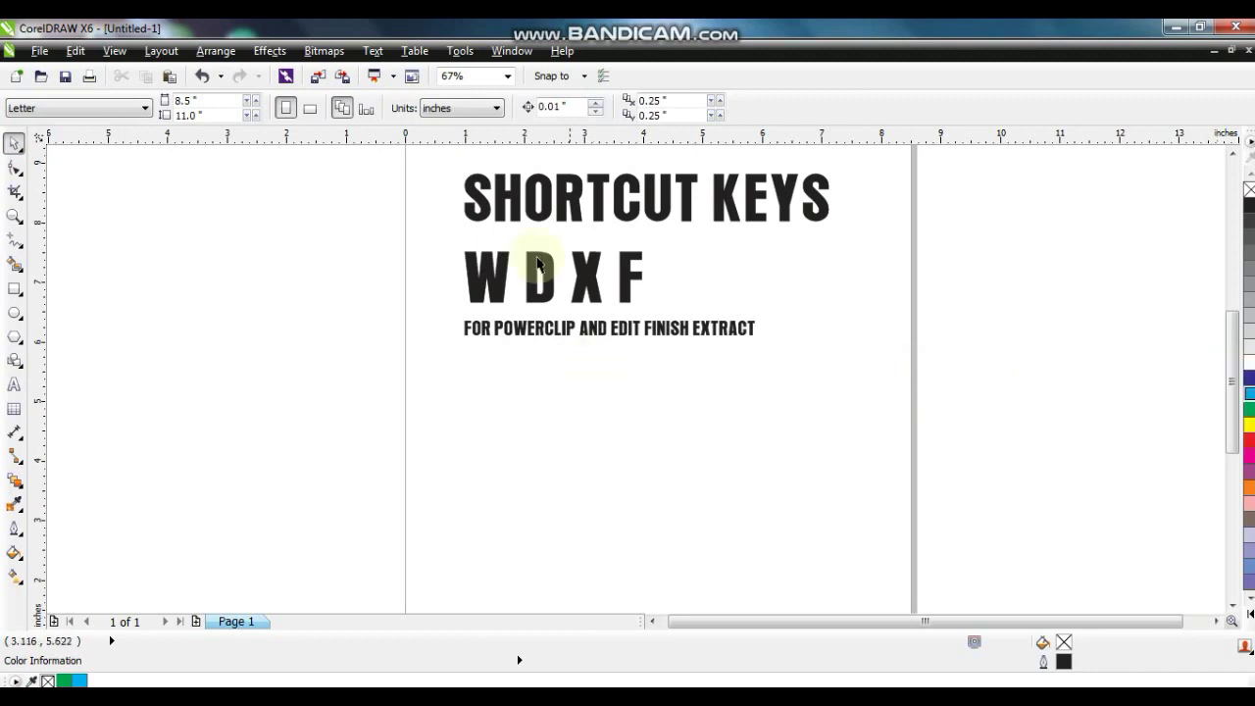
Open the command customization options and list the commands of the Effects category
click(461, 51)
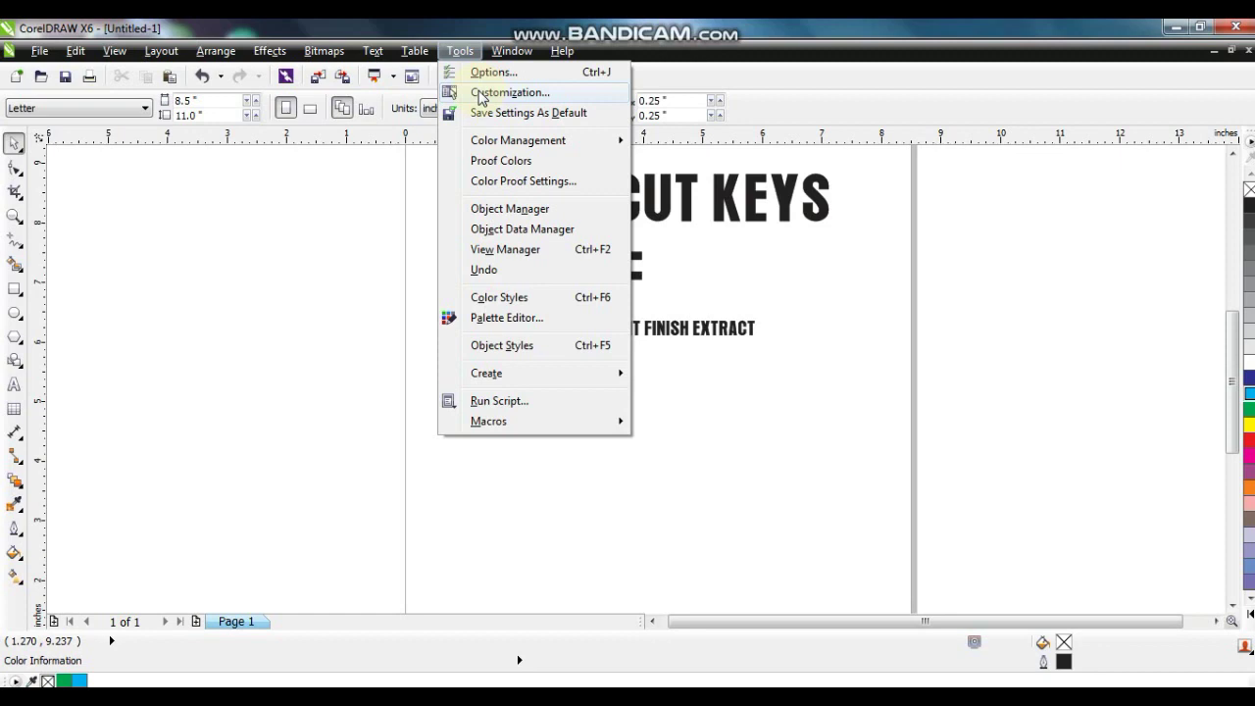
click(479, 93)
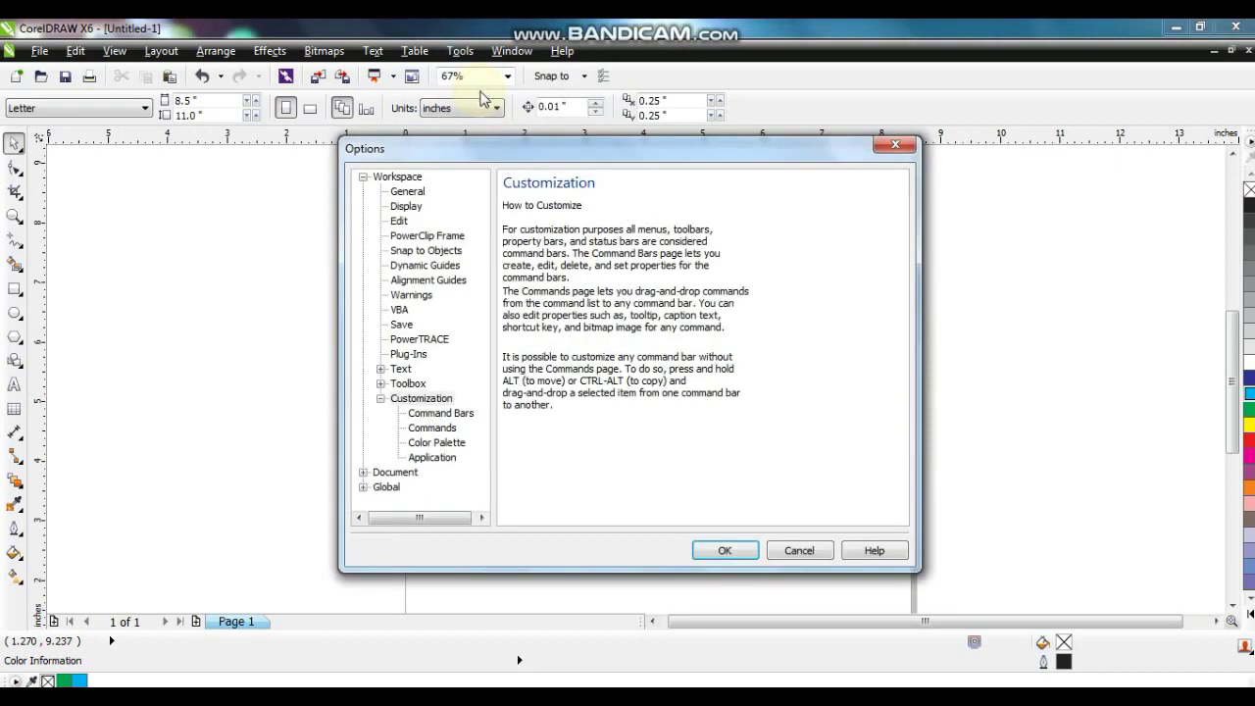
click(433, 431)
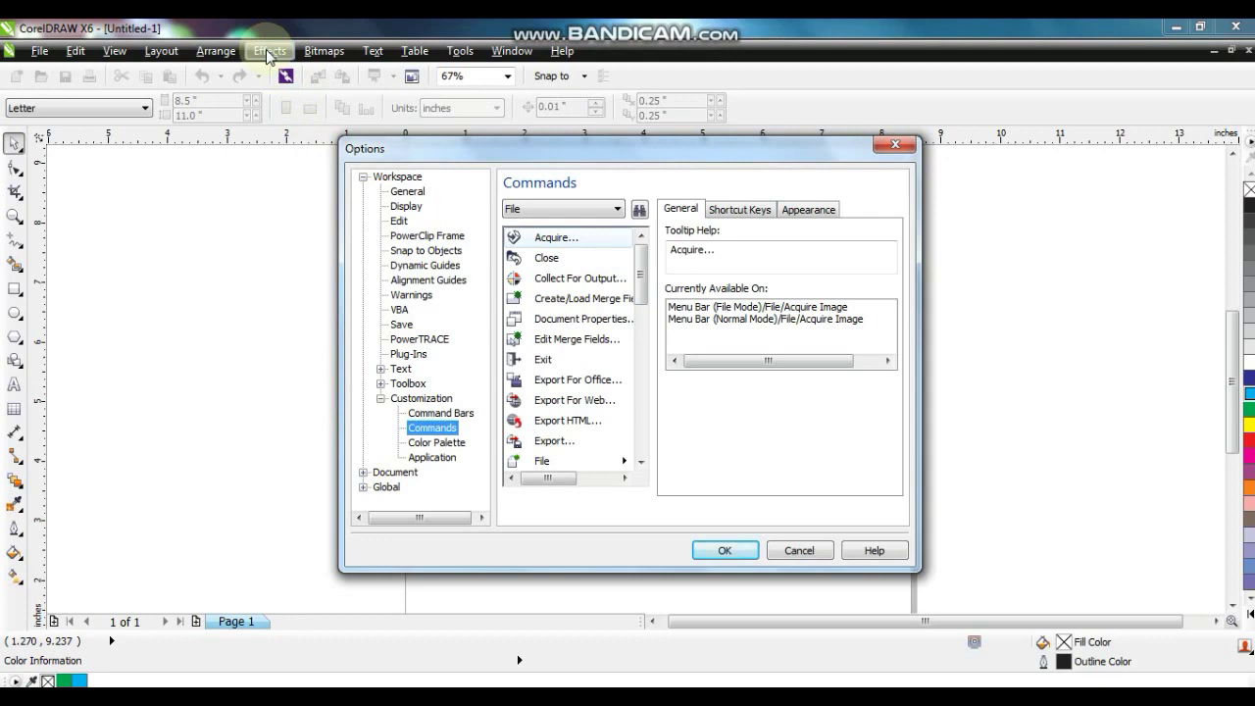
click(566, 209)
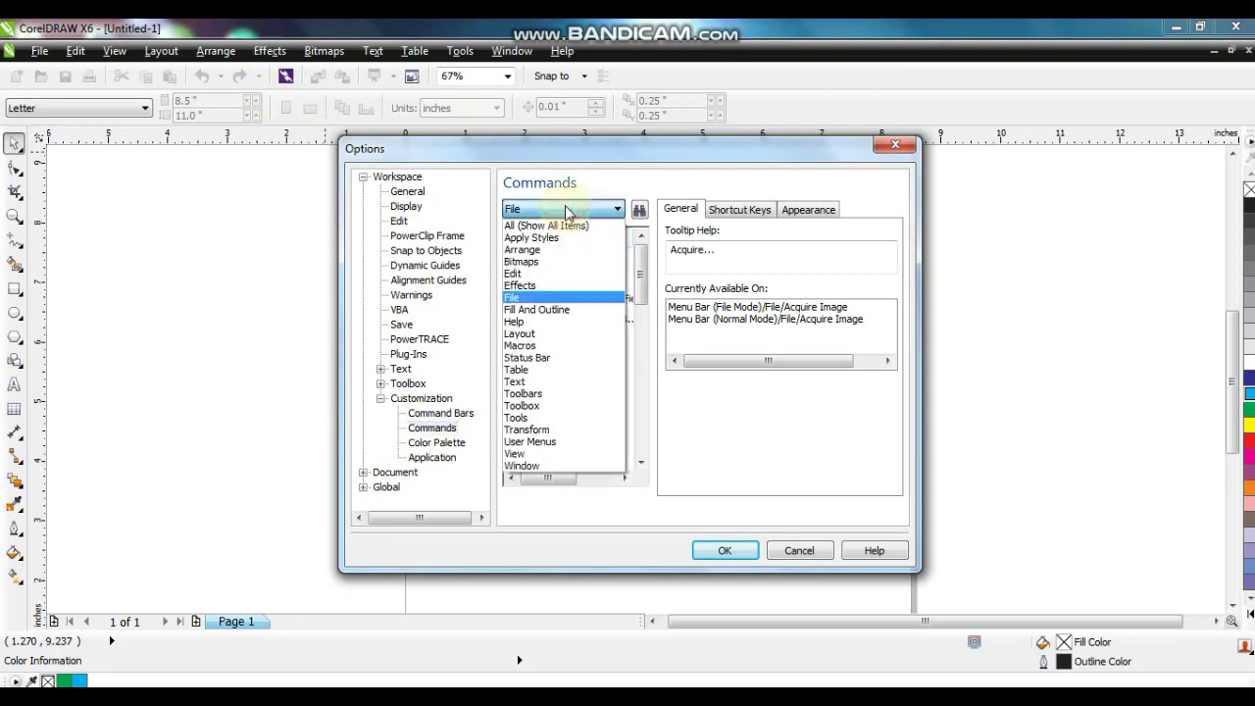
click(550, 285)
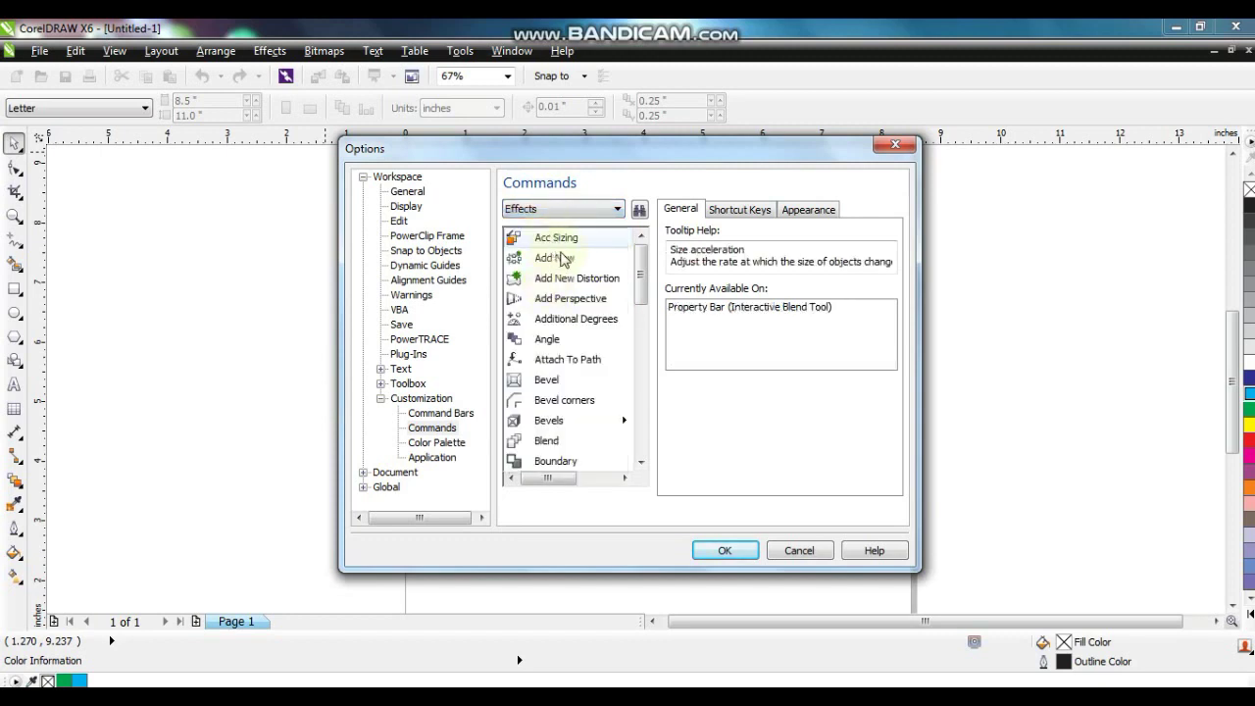
Assign W as the shortcut key for the PowerClip command in the Effects category
drag(641, 281, 641, 442)
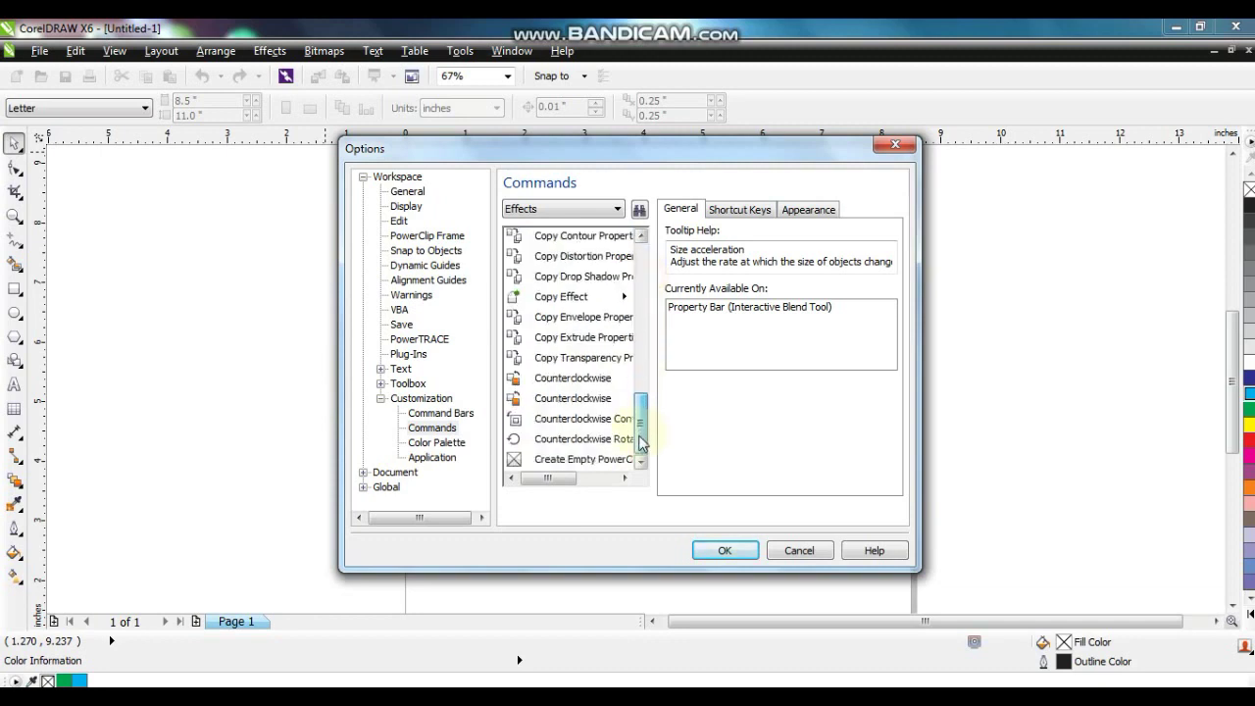
drag(642, 443, 648, 432)
drag(642, 302, 654, 463)
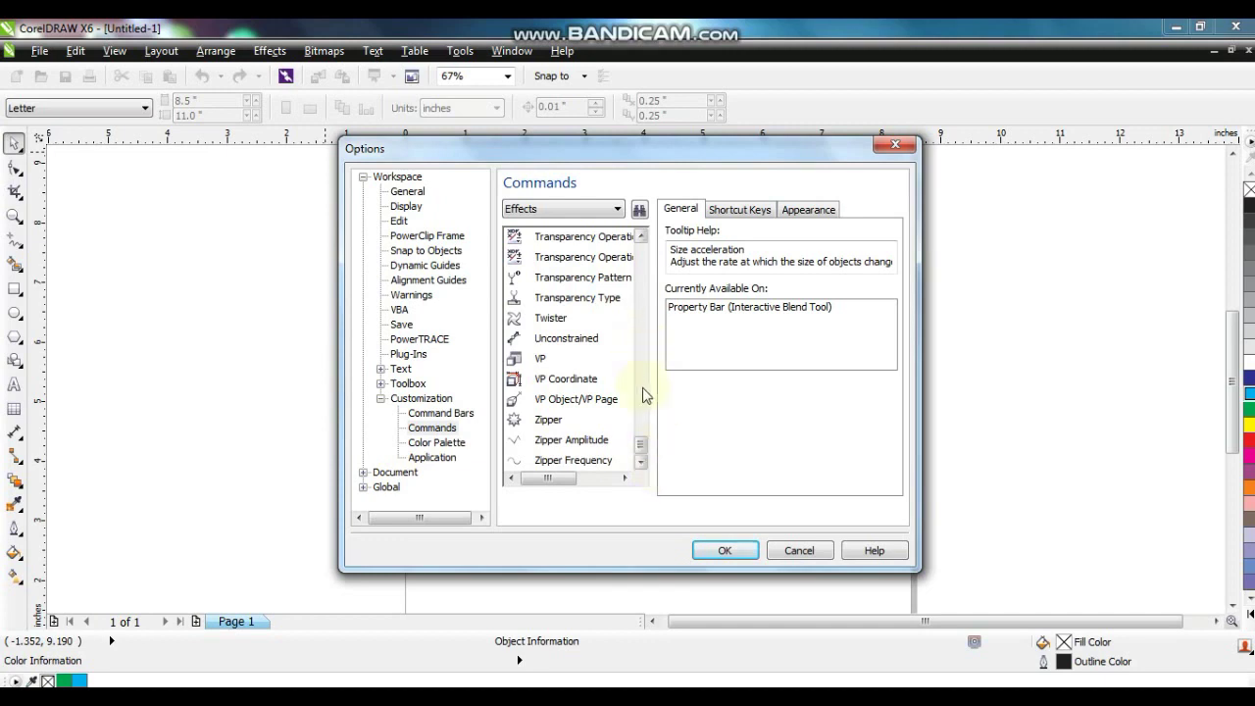
click(641, 237)
click(641, 237)
click(641, 238)
click(642, 237)
click(641, 237)
click(641, 237)
click(641, 237)
click(641, 237)
click(641, 237)
click(642, 237)
click(641, 237)
click(642, 237)
click(641, 238)
click(642, 237)
click(641, 237)
click(641, 237)
click(641, 238)
click(642, 237)
click(641, 237)
click(641, 237)
click(641, 237)
click(642, 237)
click(641, 237)
click(641, 238)
click(641, 238)
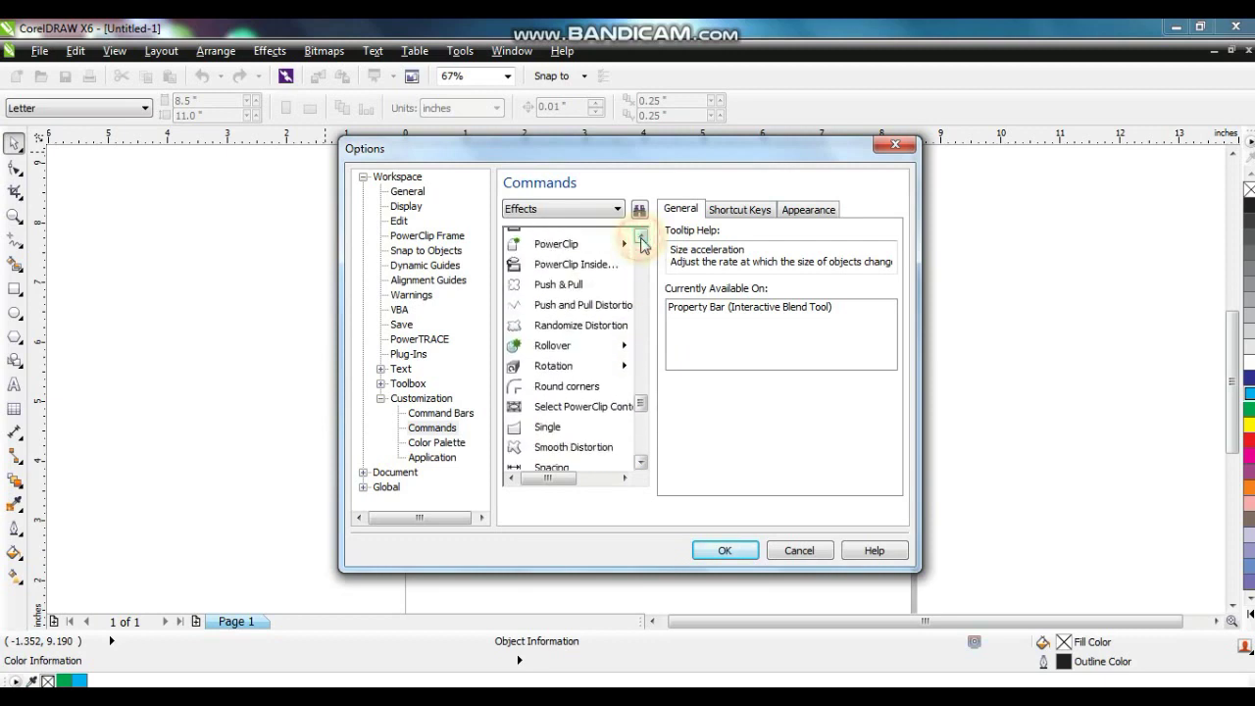
click(567, 247)
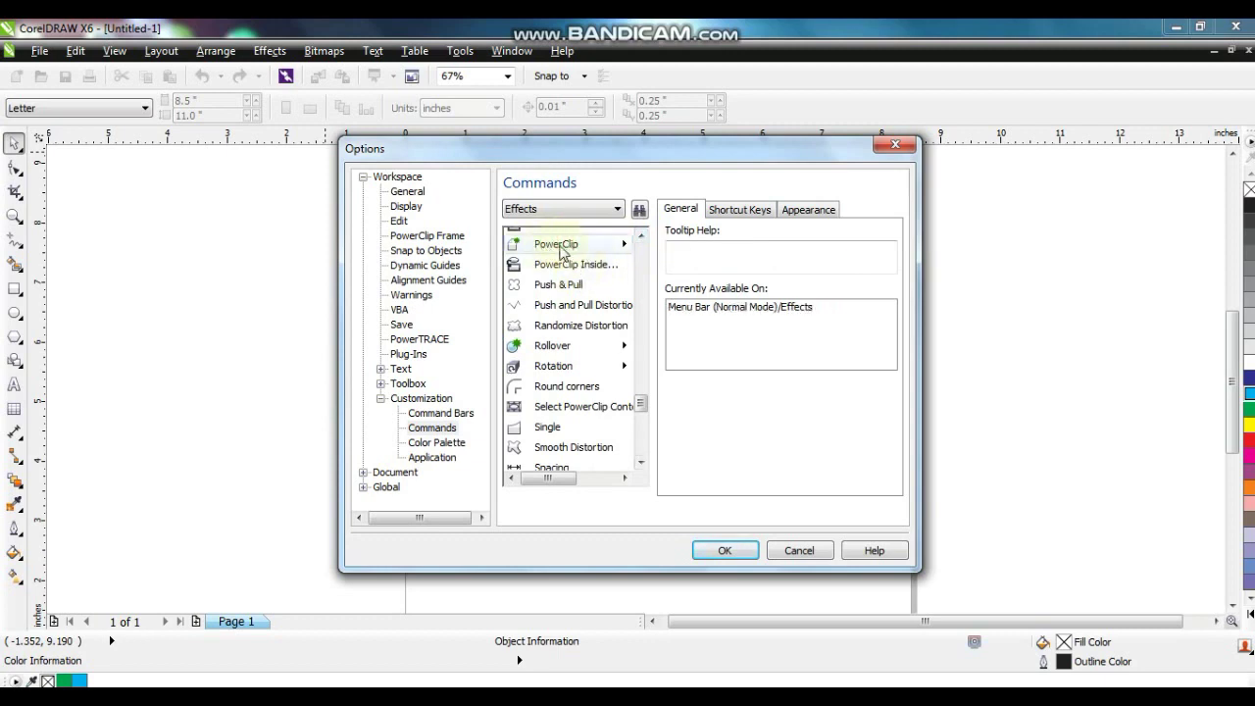
click(641, 237)
click(641, 237)
click(568, 281)
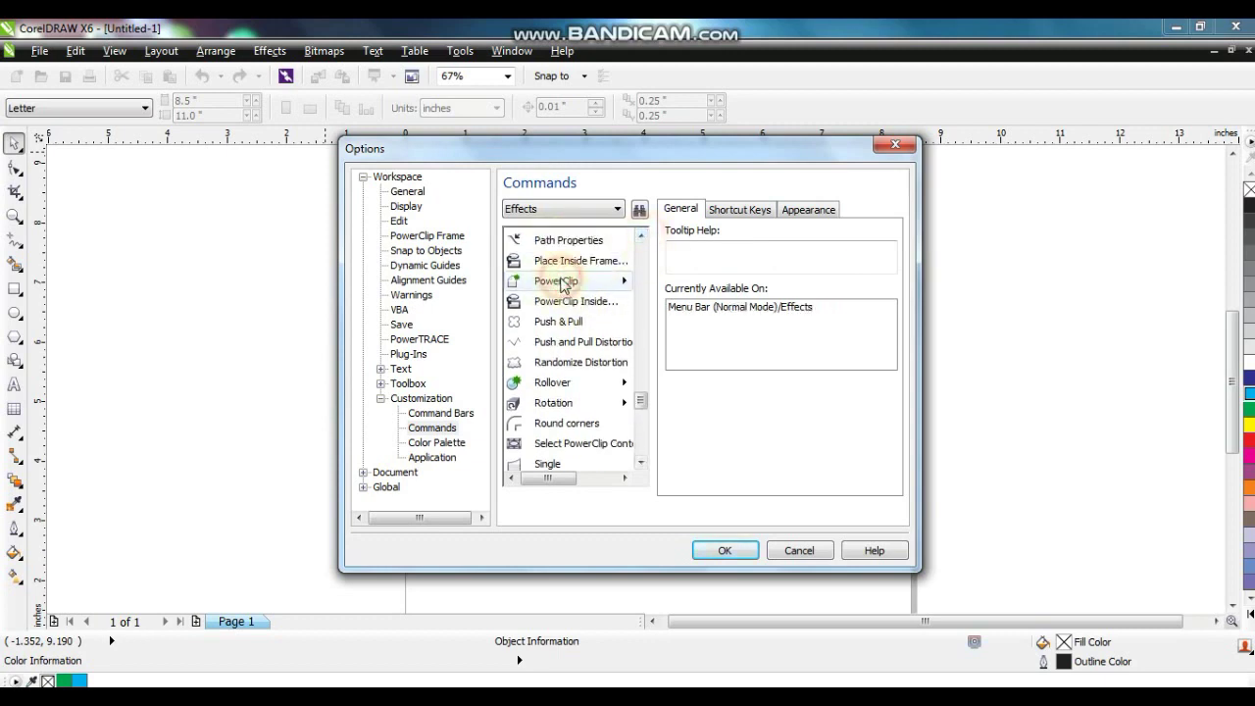
click(730, 212)
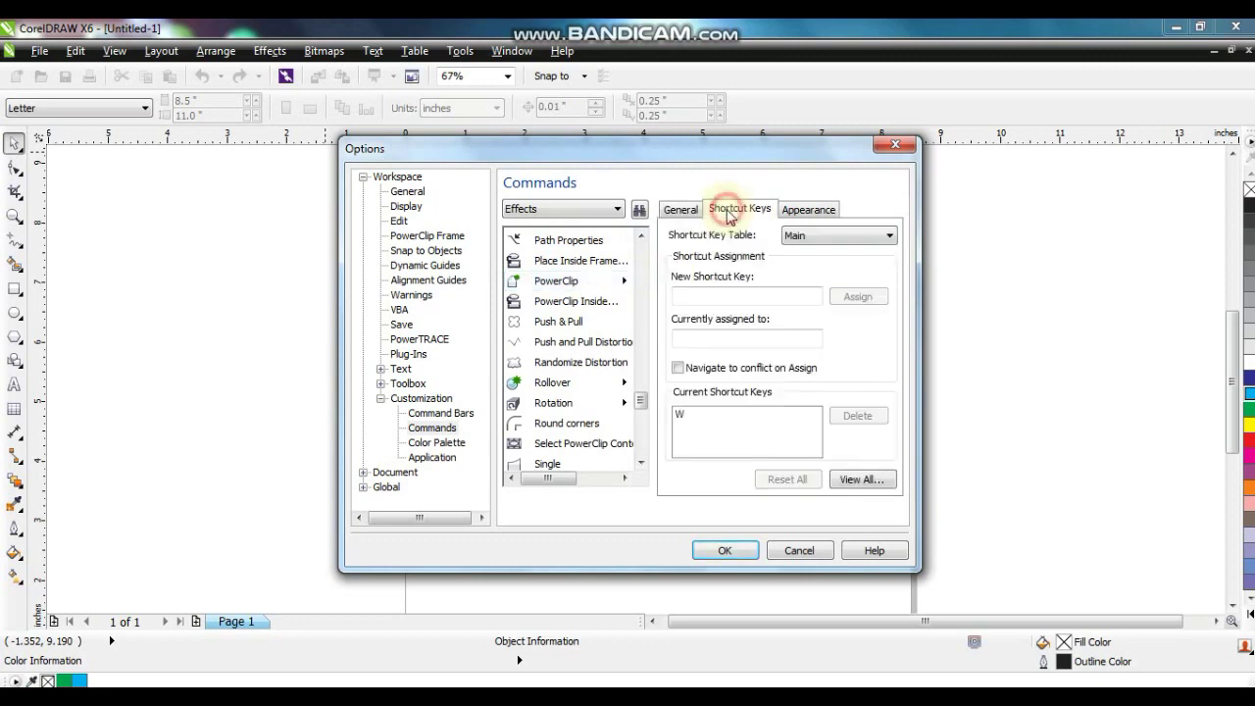
click(713, 295)
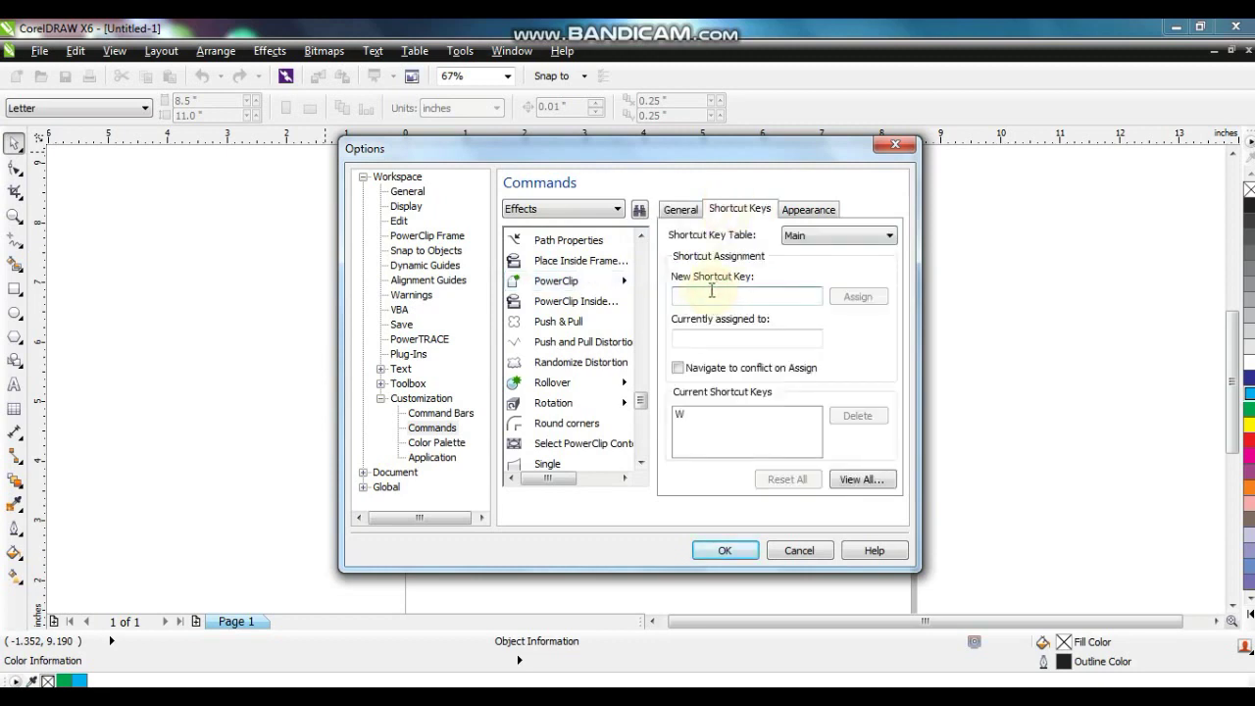
key(w)
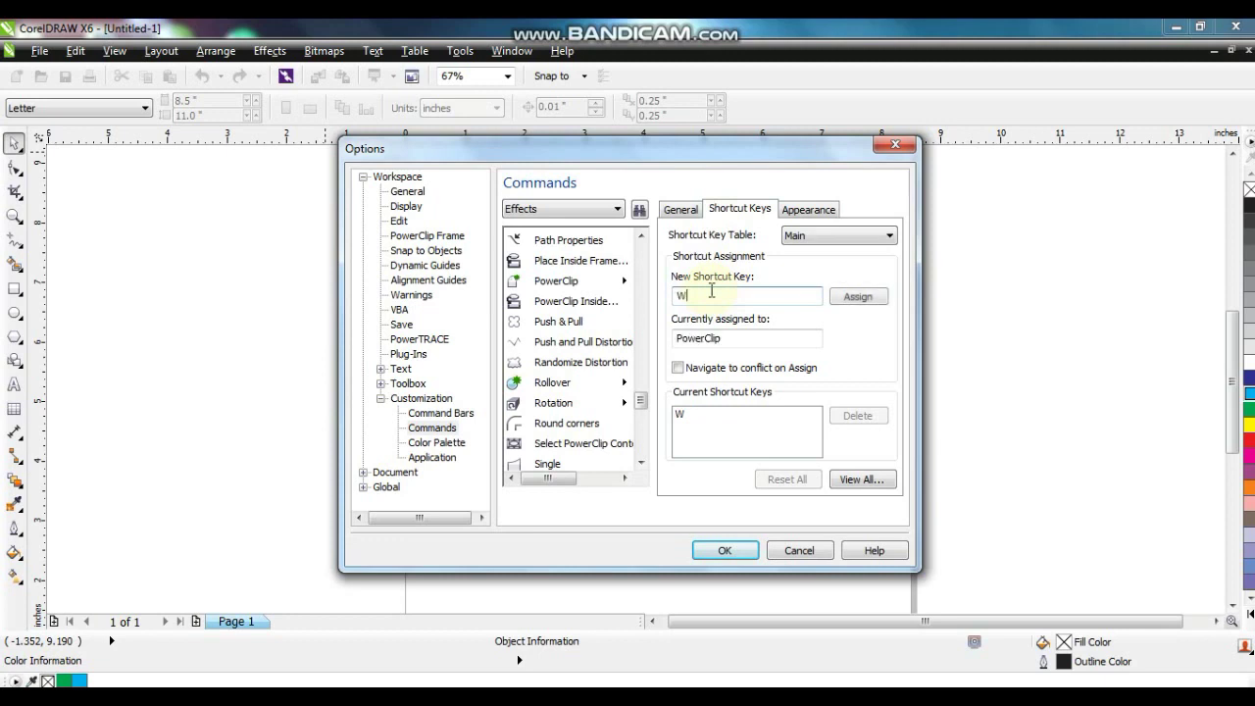
click(856, 302)
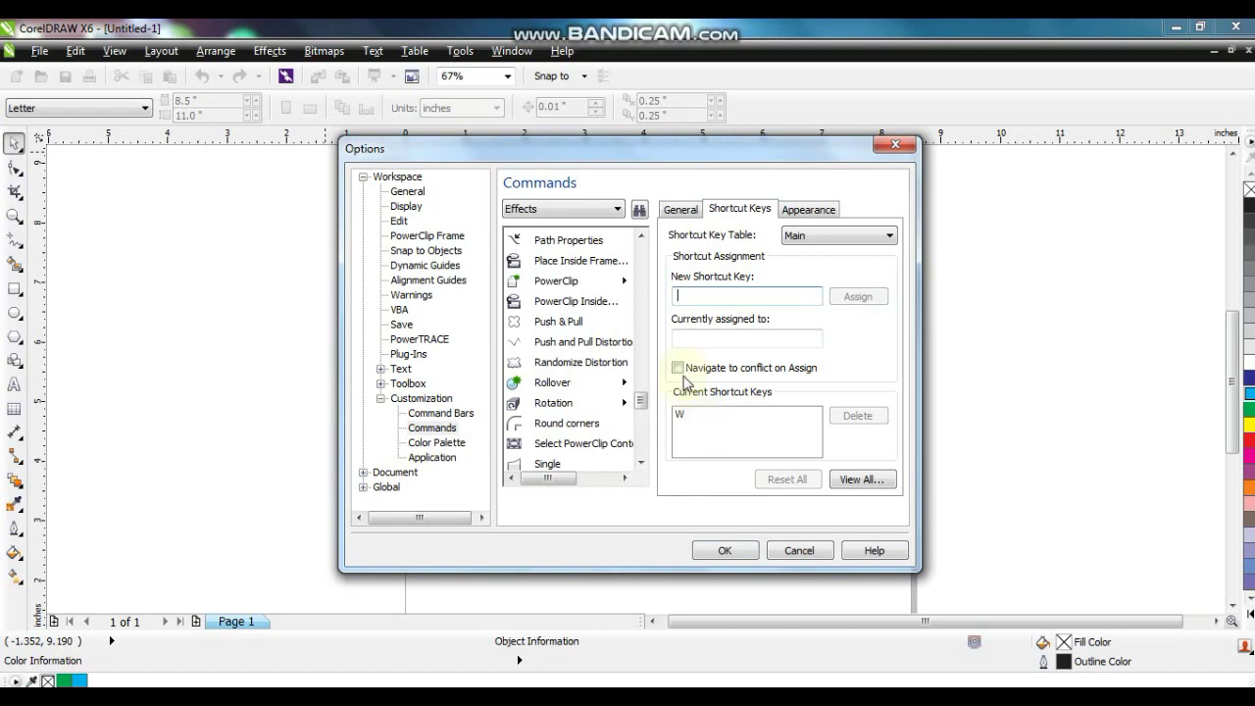
Assign D as the shortcut key for the Edit PowerClip command
click(642, 237)
click(643, 238)
click(642, 385)
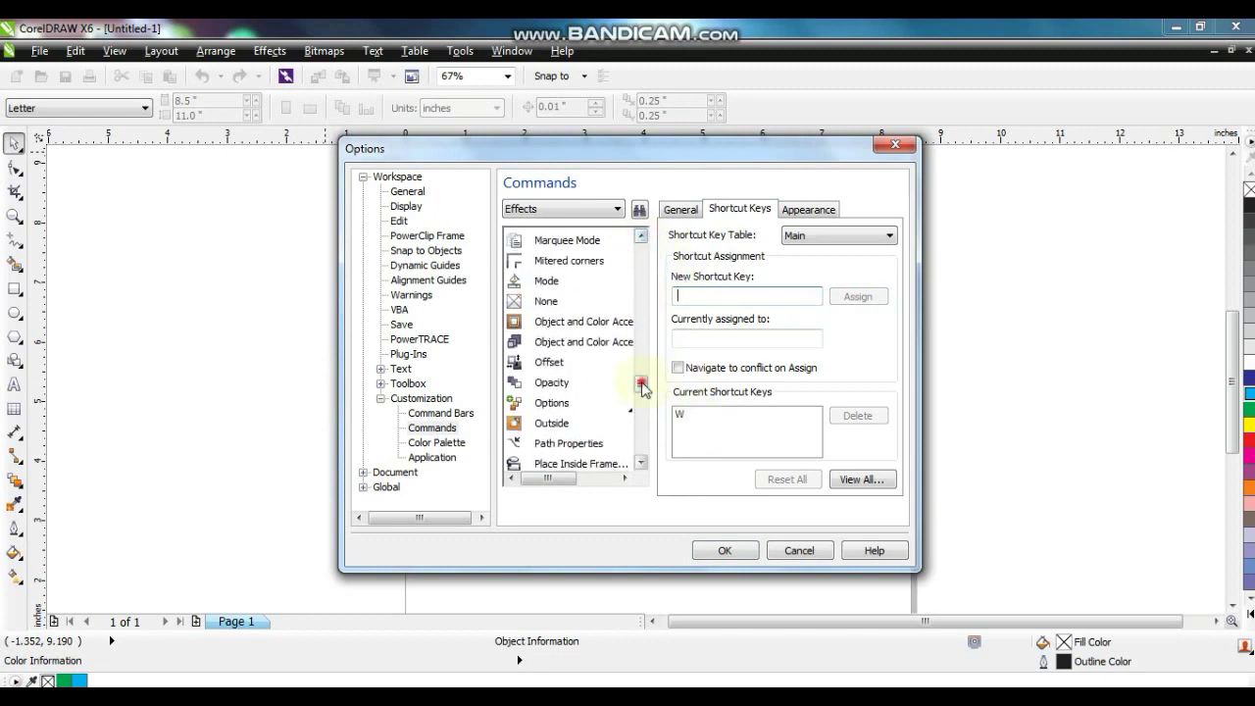
drag(642, 388, 641, 255)
click(642, 462)
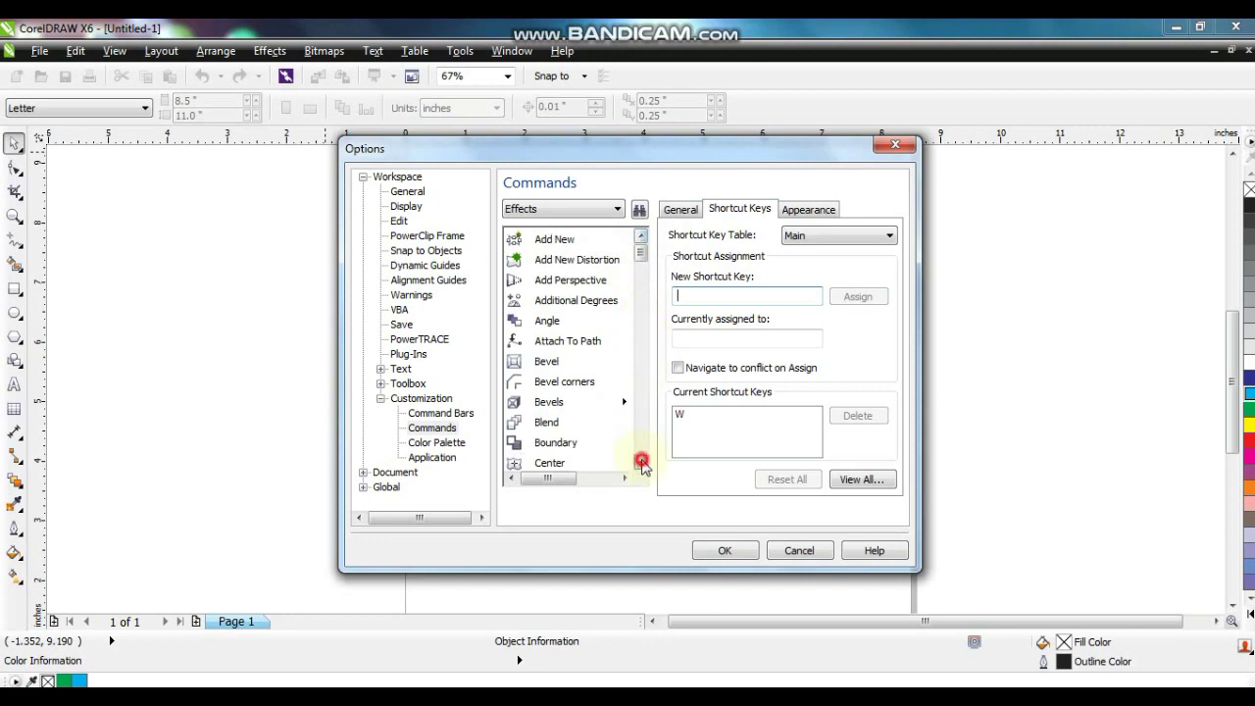
click(642, 462)
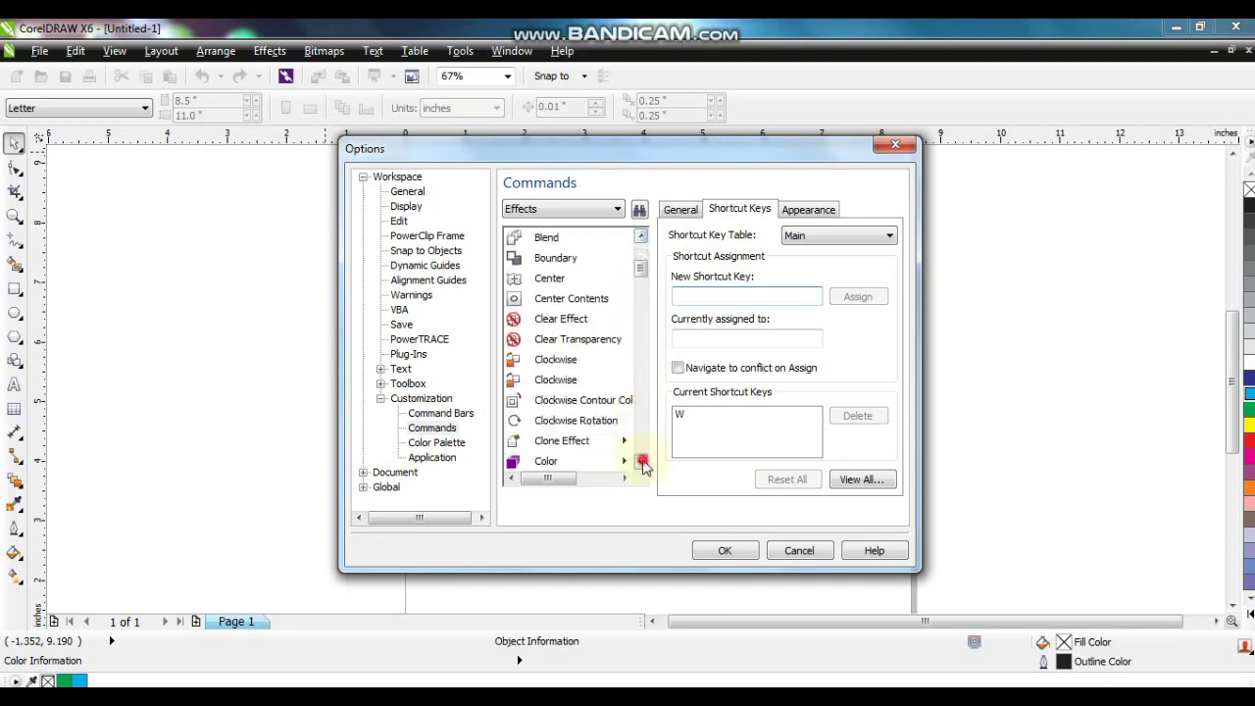
click(642, 462)
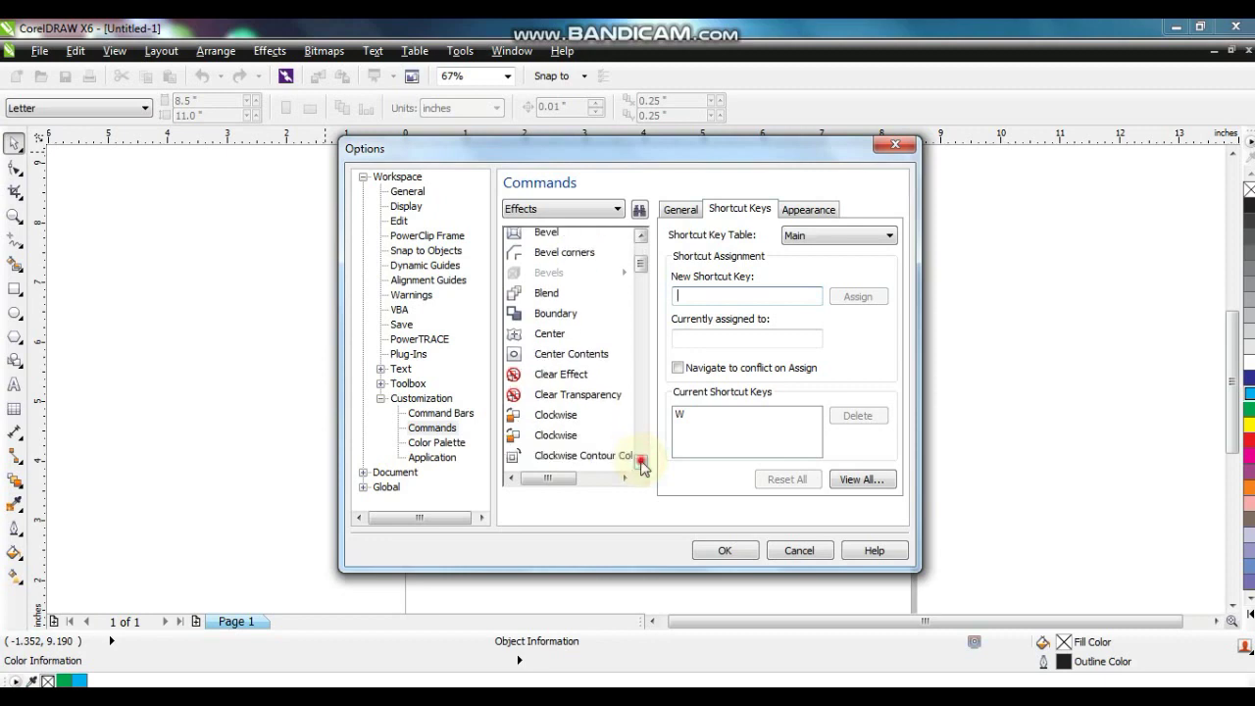
click(640, 465)
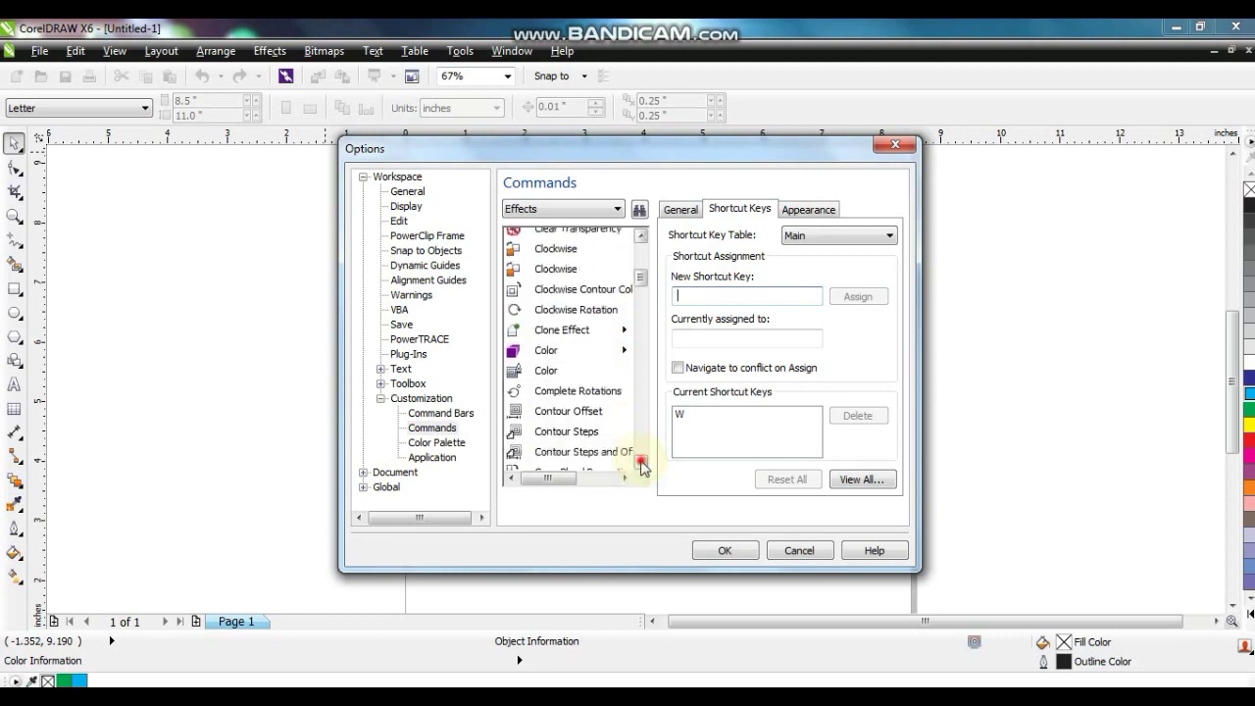
drag(641, 466, 640, 466)
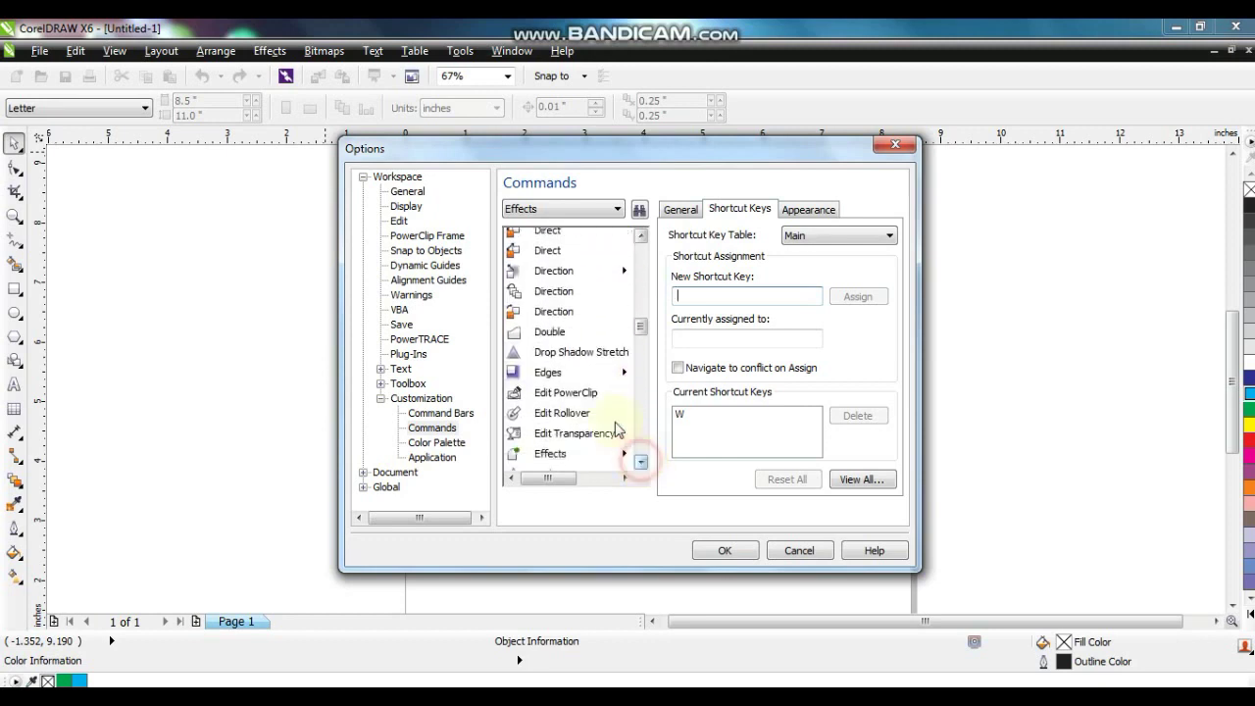
click(569, 395)
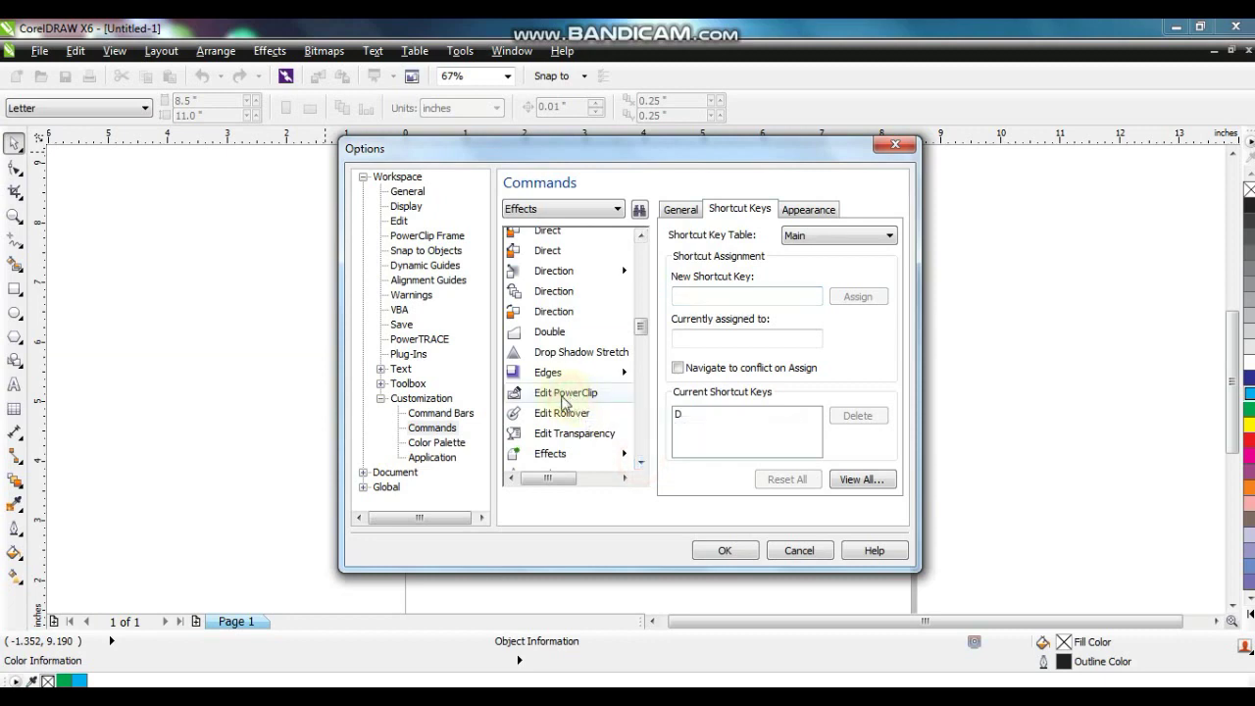
click(719, 295)
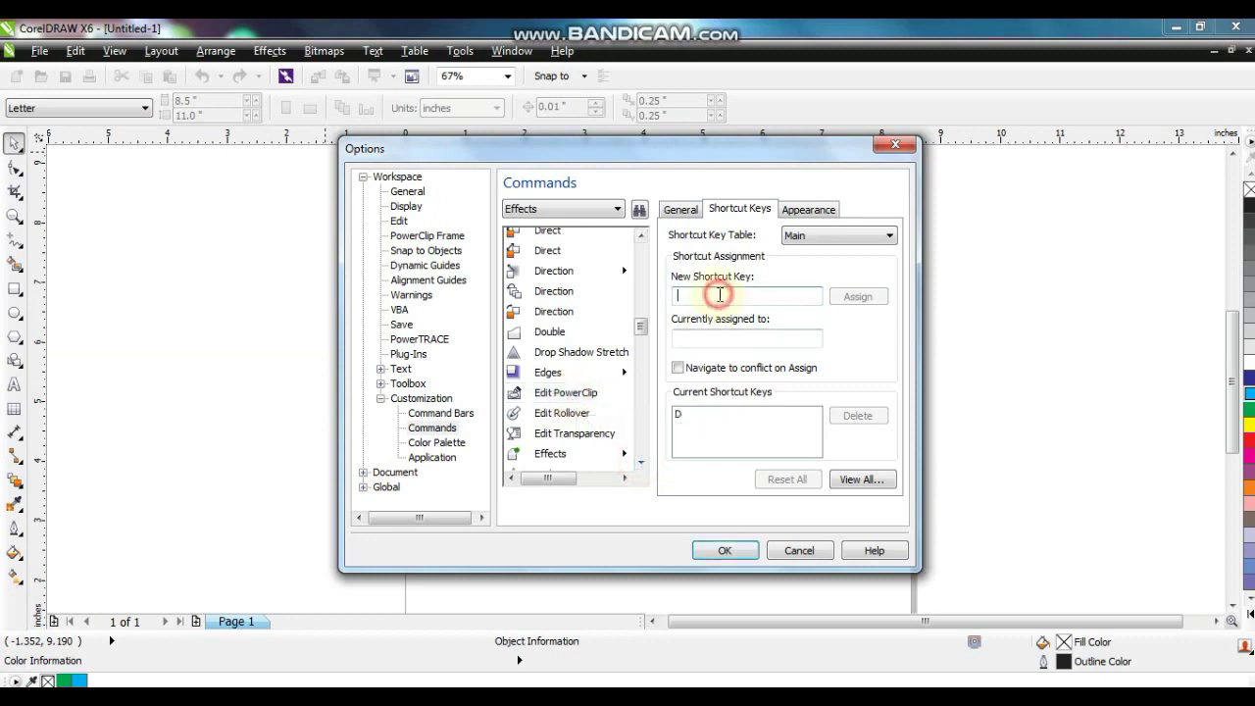
key(d)
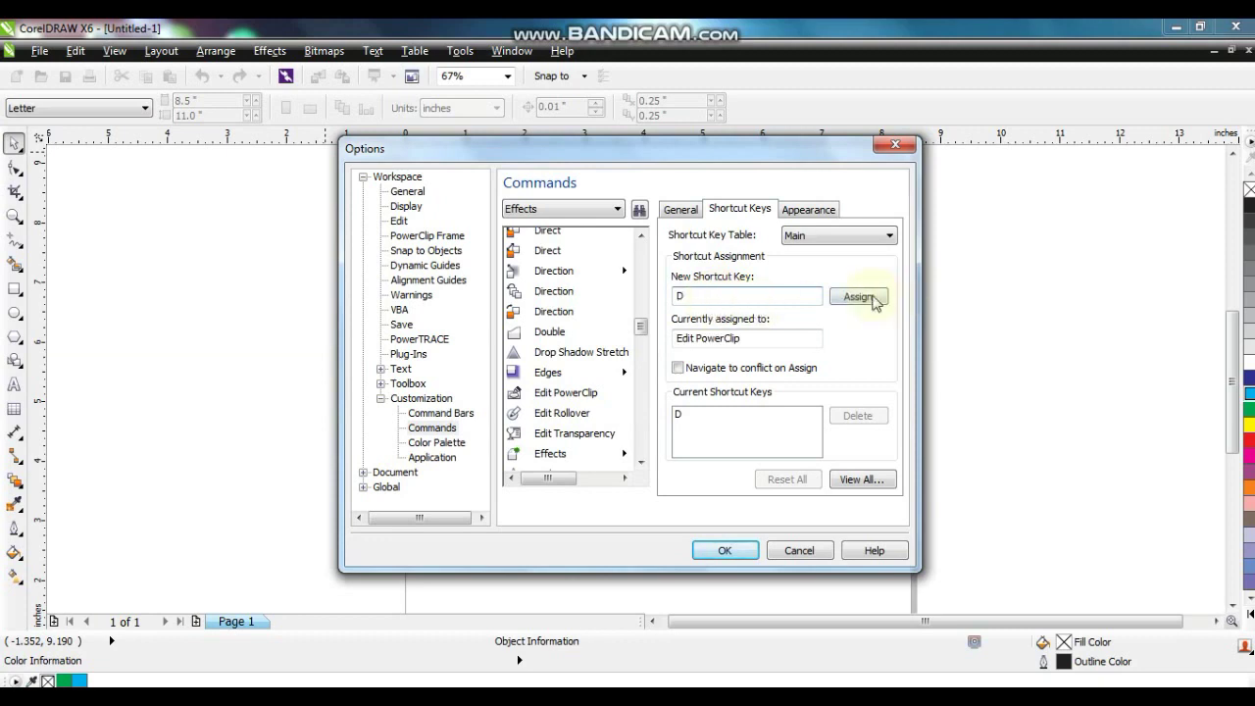
click(862, 298)
Assign X as the shortcut key for the Extract Contents command
click(641, 463)
click(641, 463)
click(641, 463)
click(642, 463)
click(641, 463)
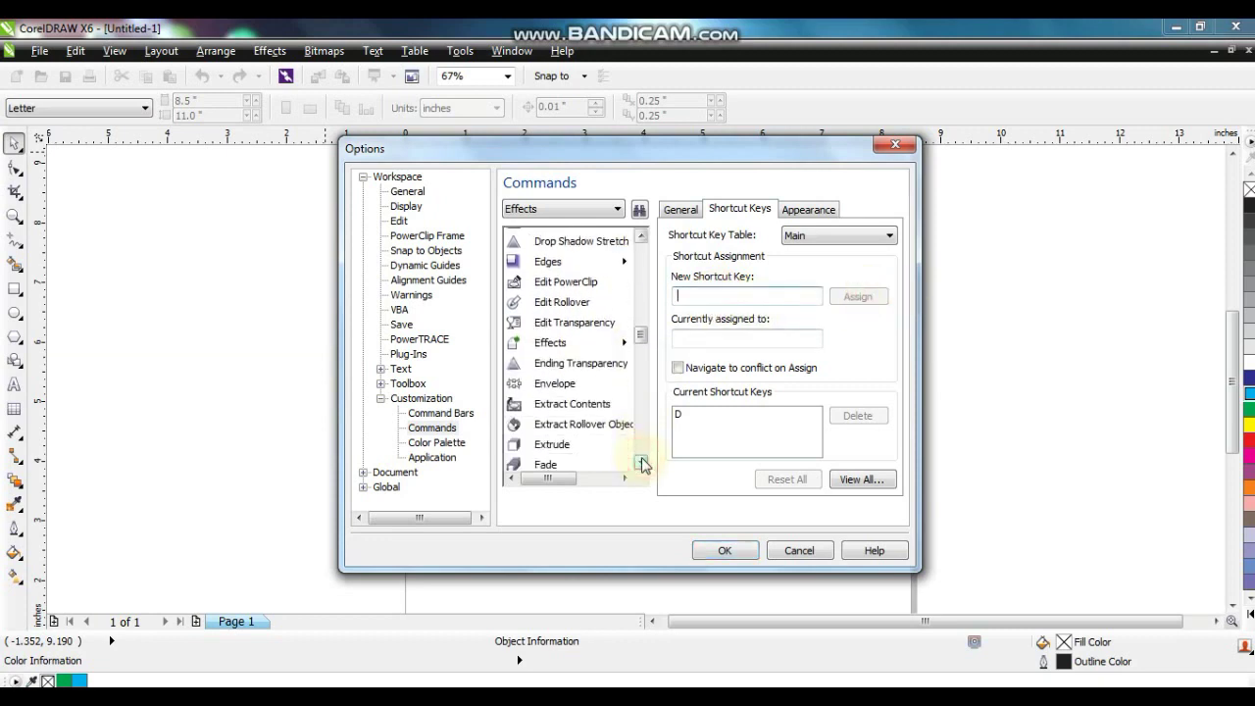
click(577, 405)
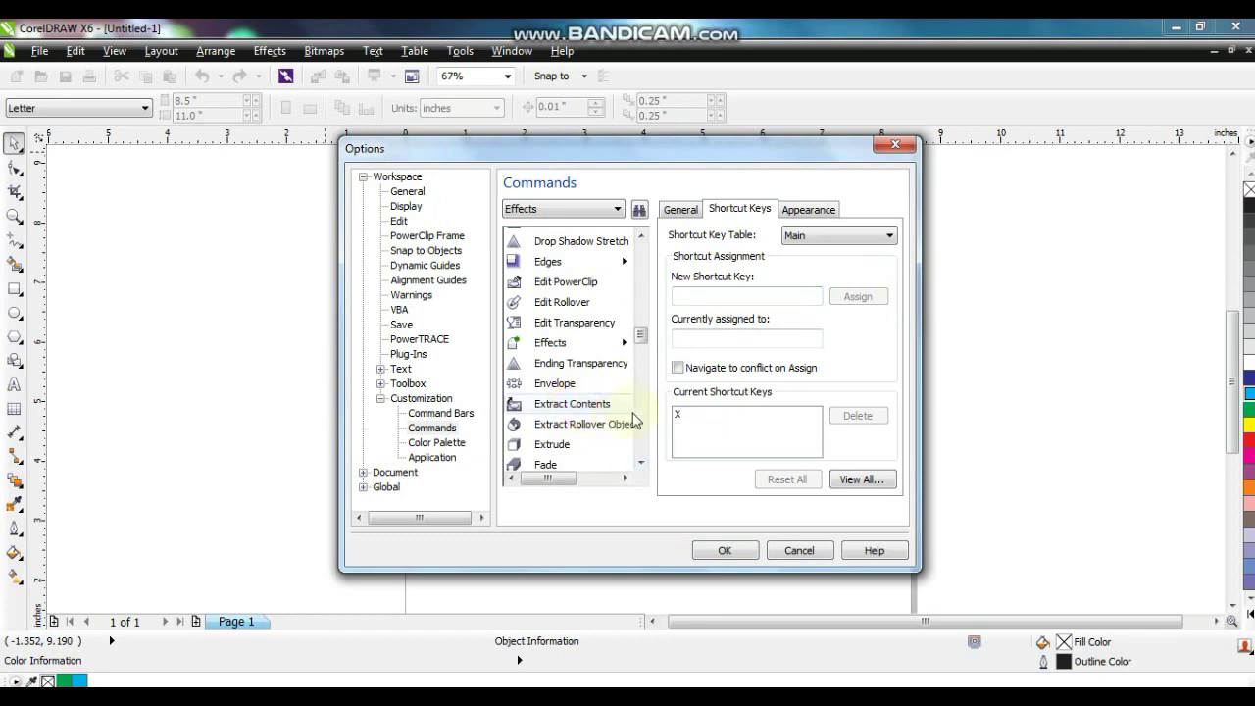
click(722, 298)
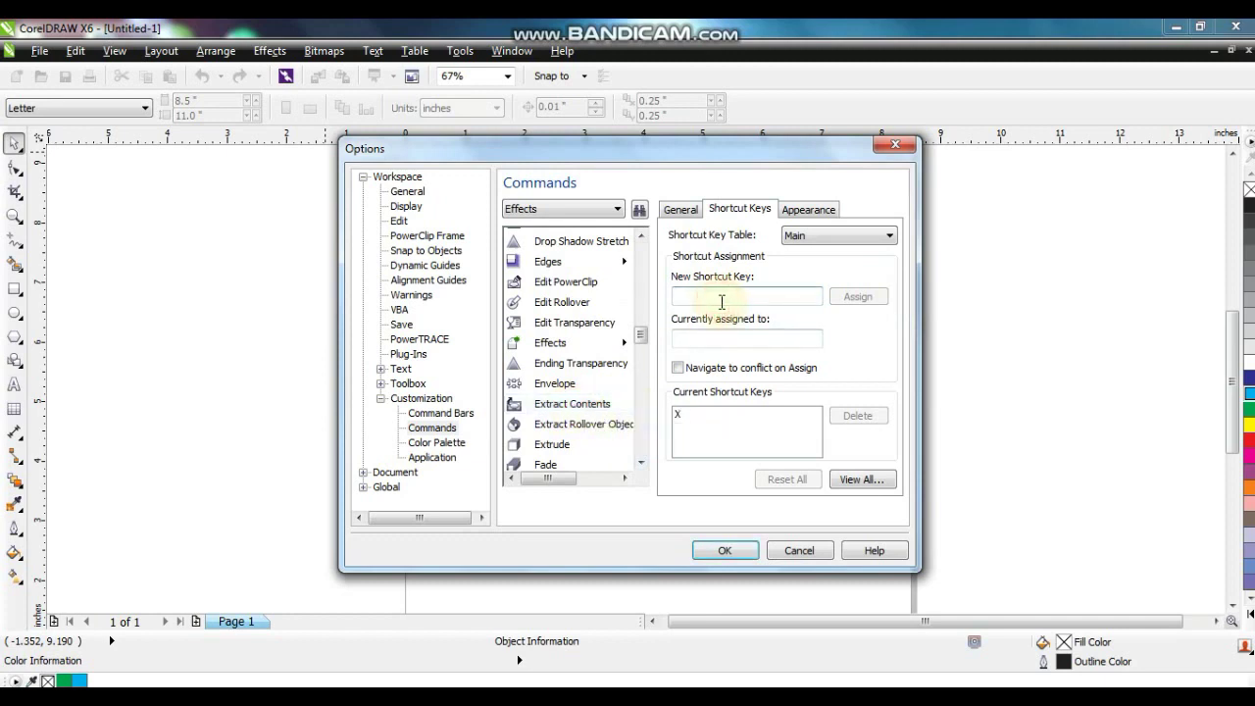
key(x)
click(855, 299)
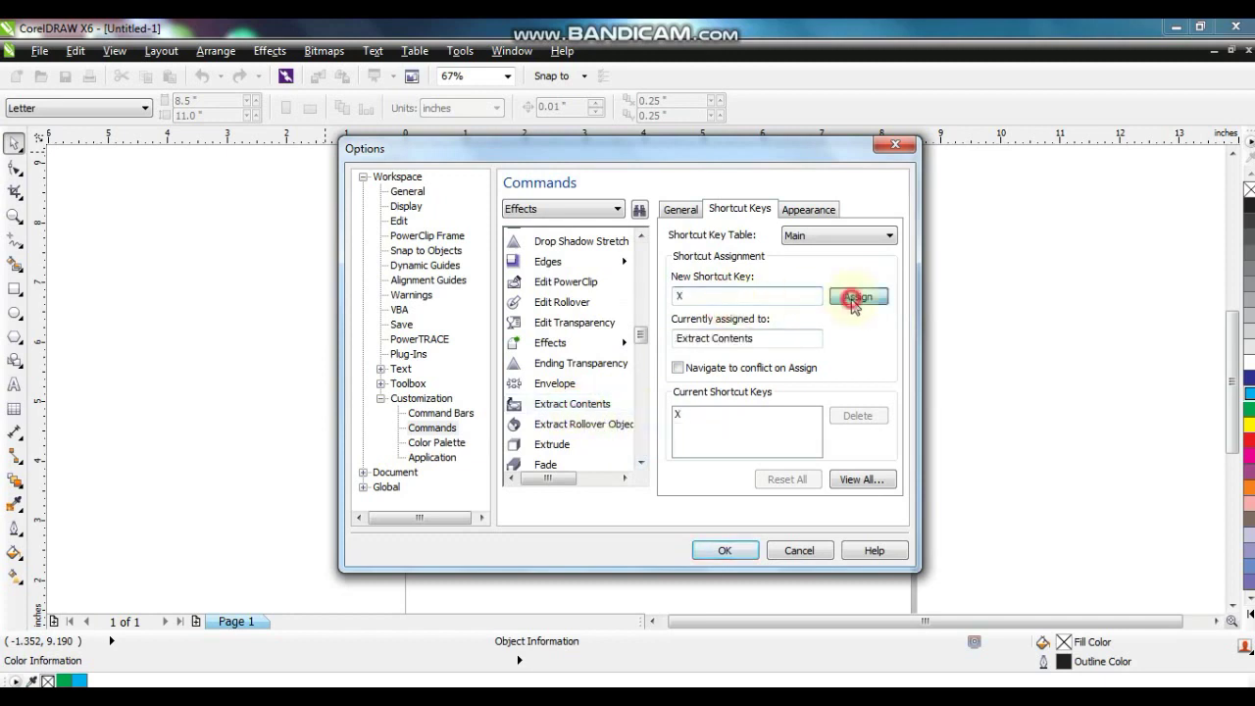
Assign F as the shortcut key for the Finish Editing This Level command and apply the customization options
click(639, 463)
click(639, 463)
click(639, 462)
click(639, 463)
click(639, 463)
click(639, 463)
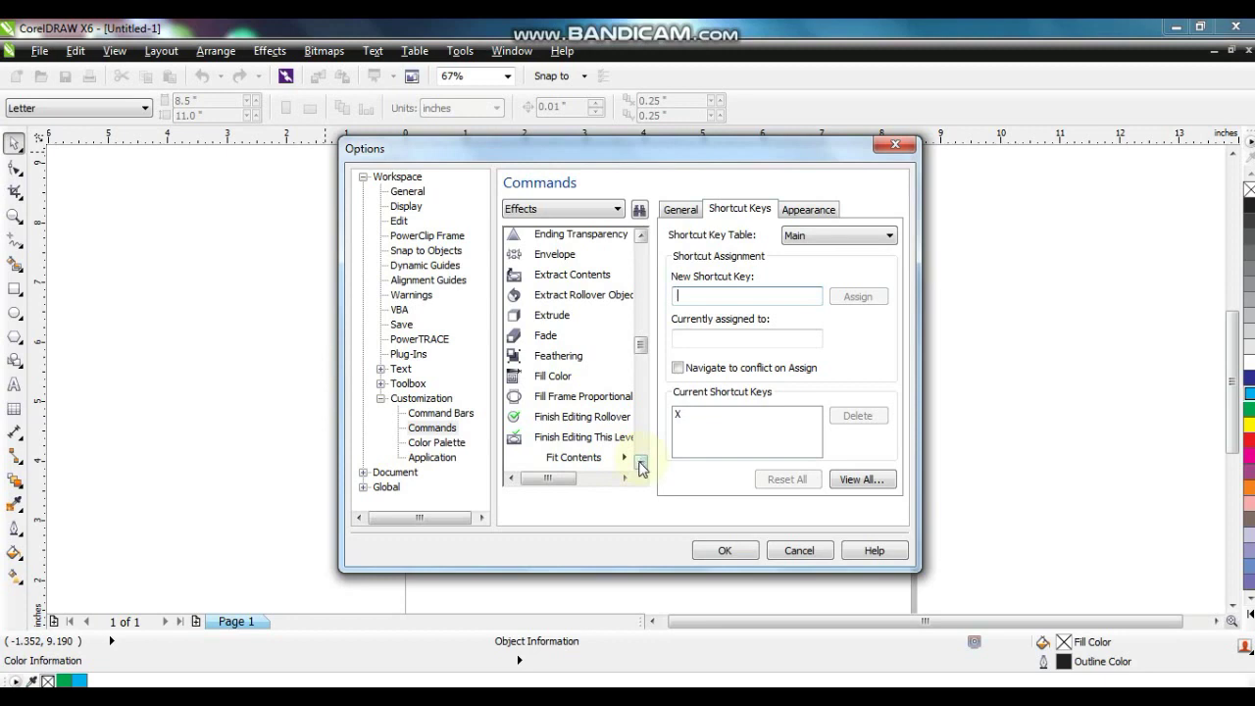
click(594, 443)
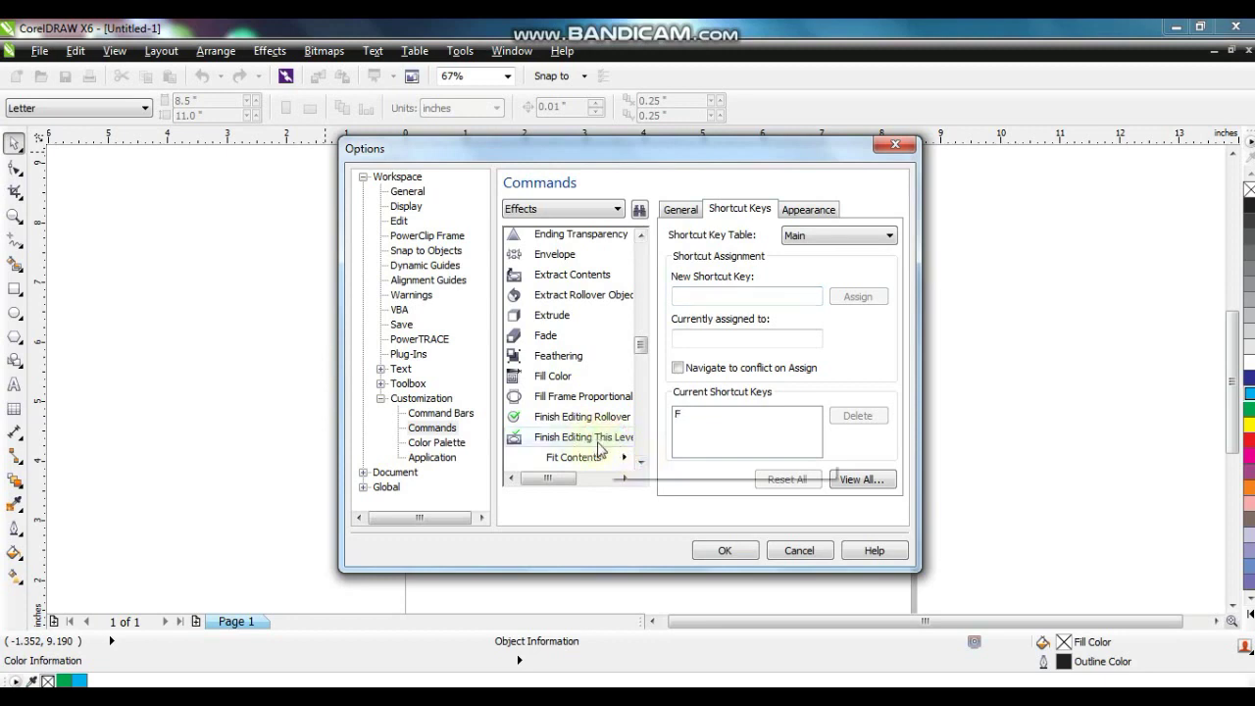
click(708, 296)
key(f)
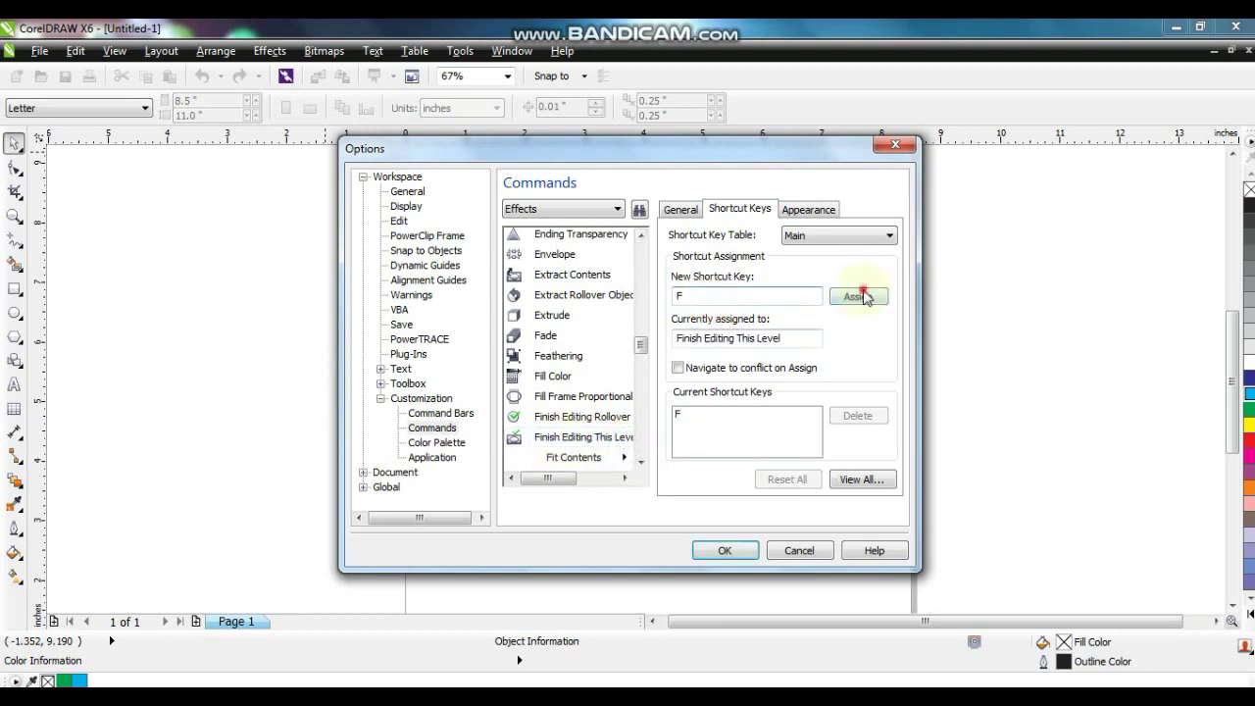
click(859, 297)
click(722, 550)
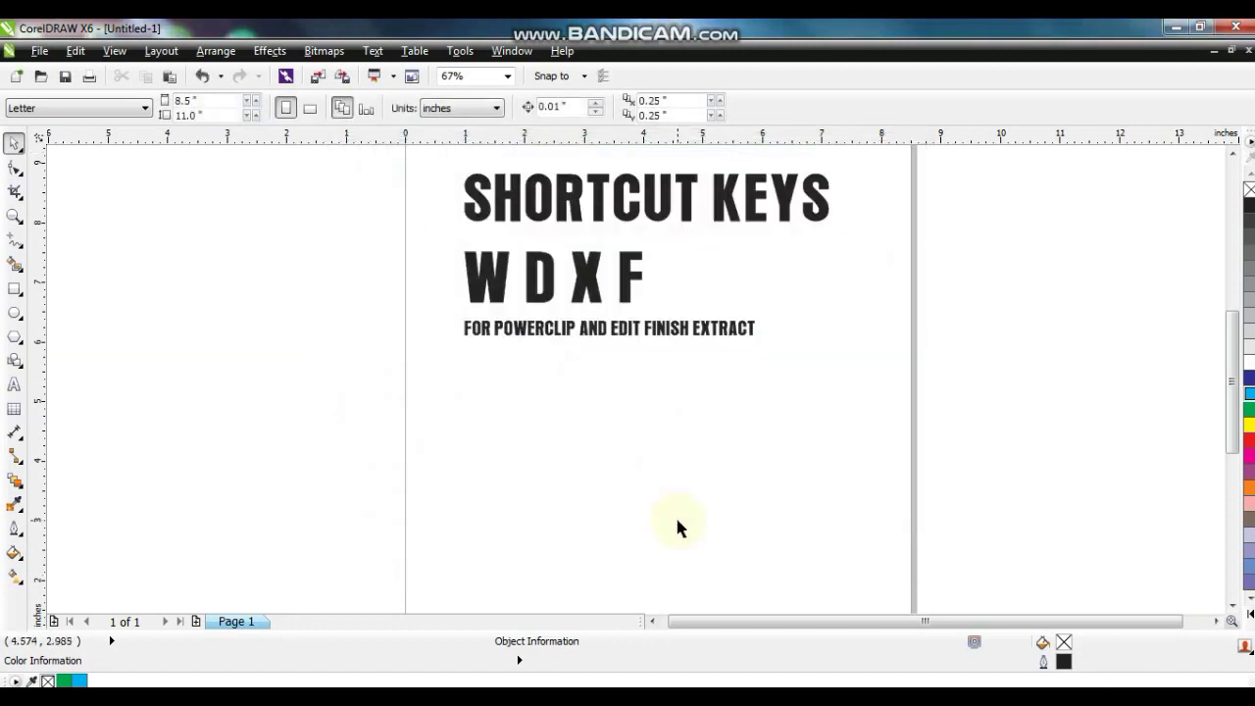
Draw a rectangle about 6.9 by 3.0 inches below the text lines and fill it with dark blue
scroll(677, 527, down, 1)
click(13, 290)
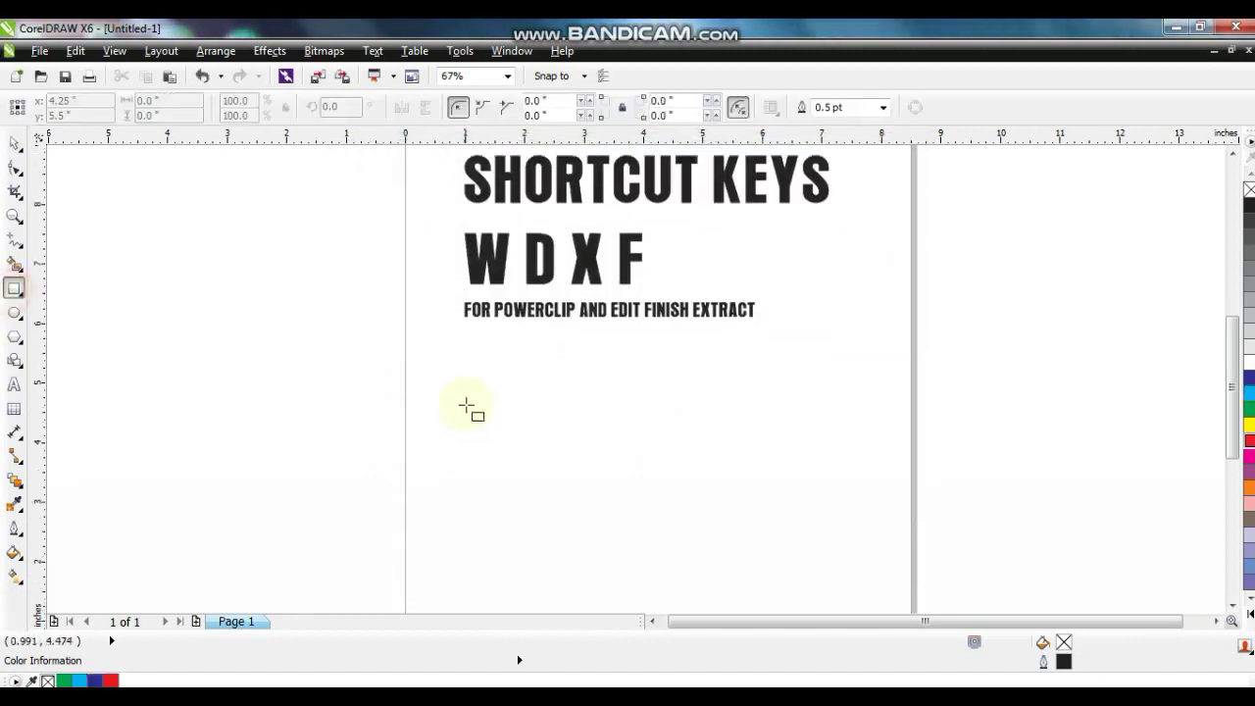
drag(455, 361, 866, 542)
click(14, 143)
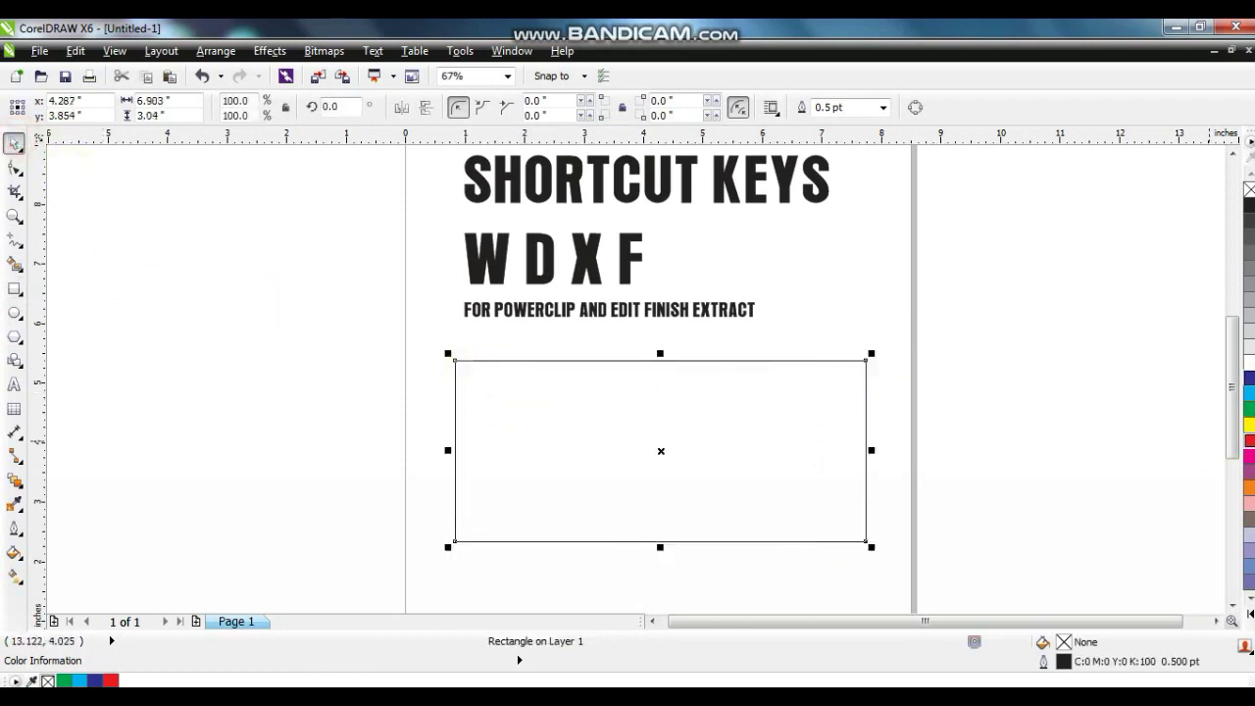
click(1250, 379)
click(979, 430)
Draw an ellipse about 4.7 by 5.1 inches overlapping the rectangle's right end and fill it with cyan
click(14, 312)
drag(1022, 253, 727, 550)
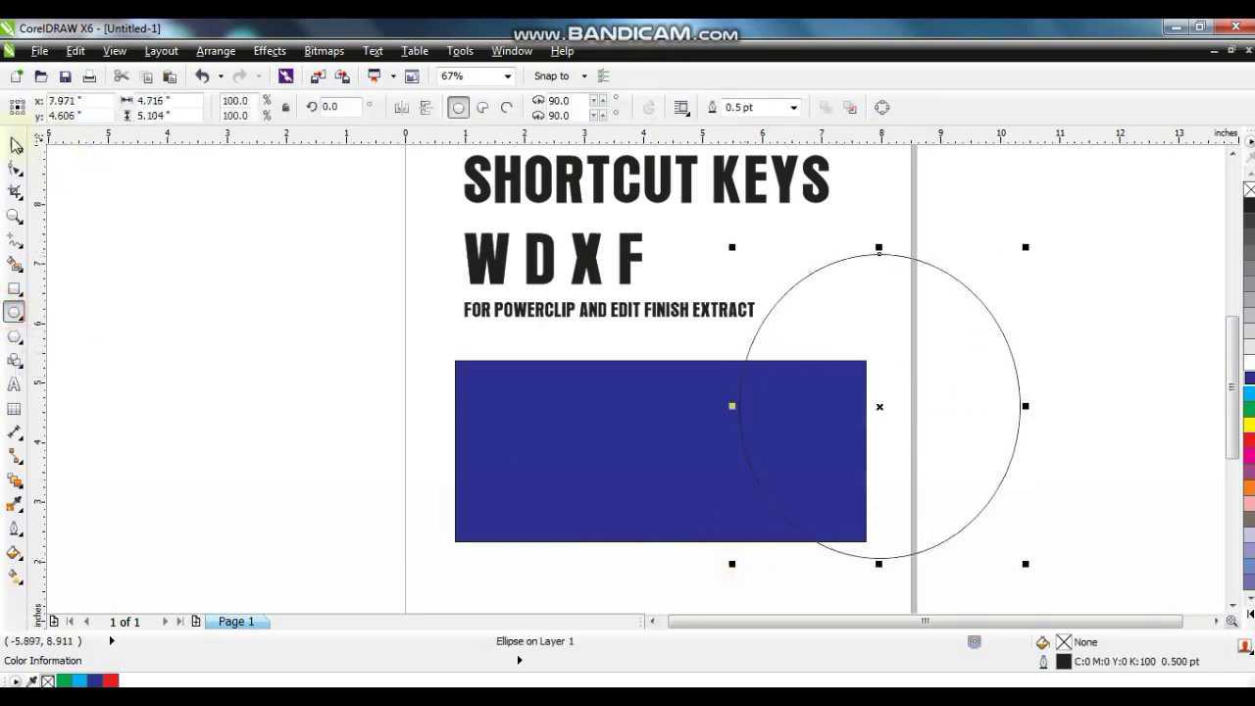
click(13, 143)
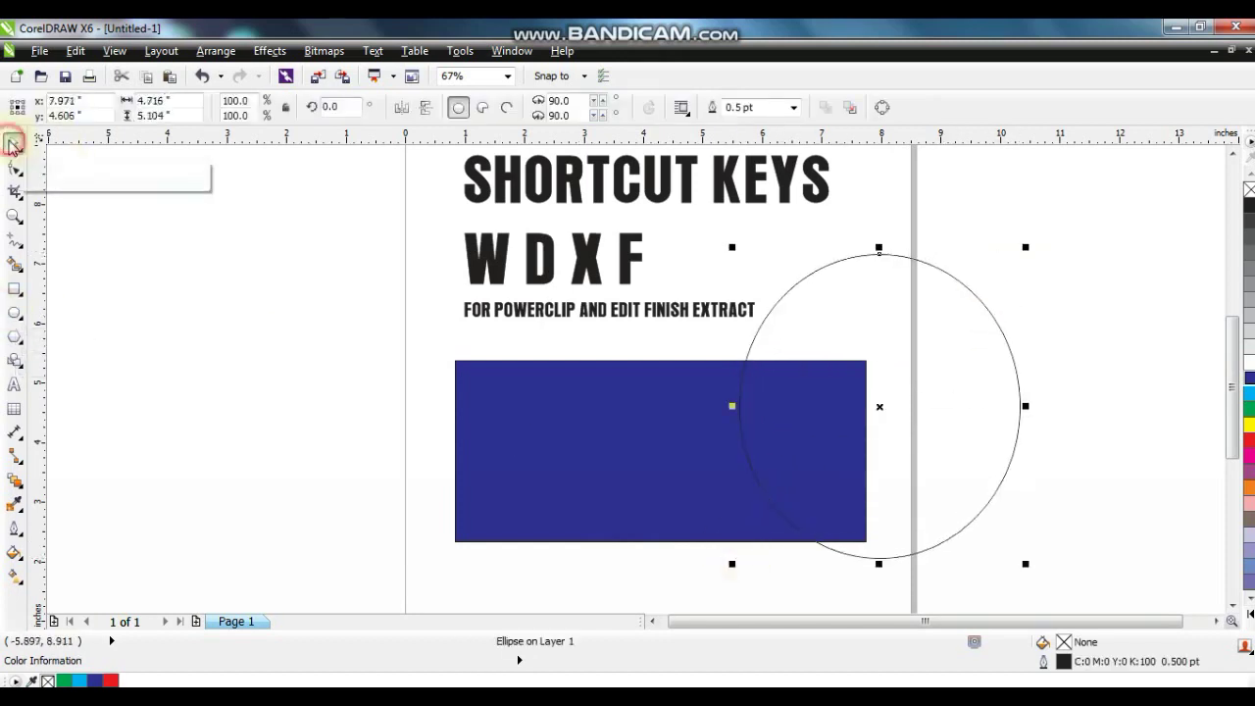
click(1249, 393)
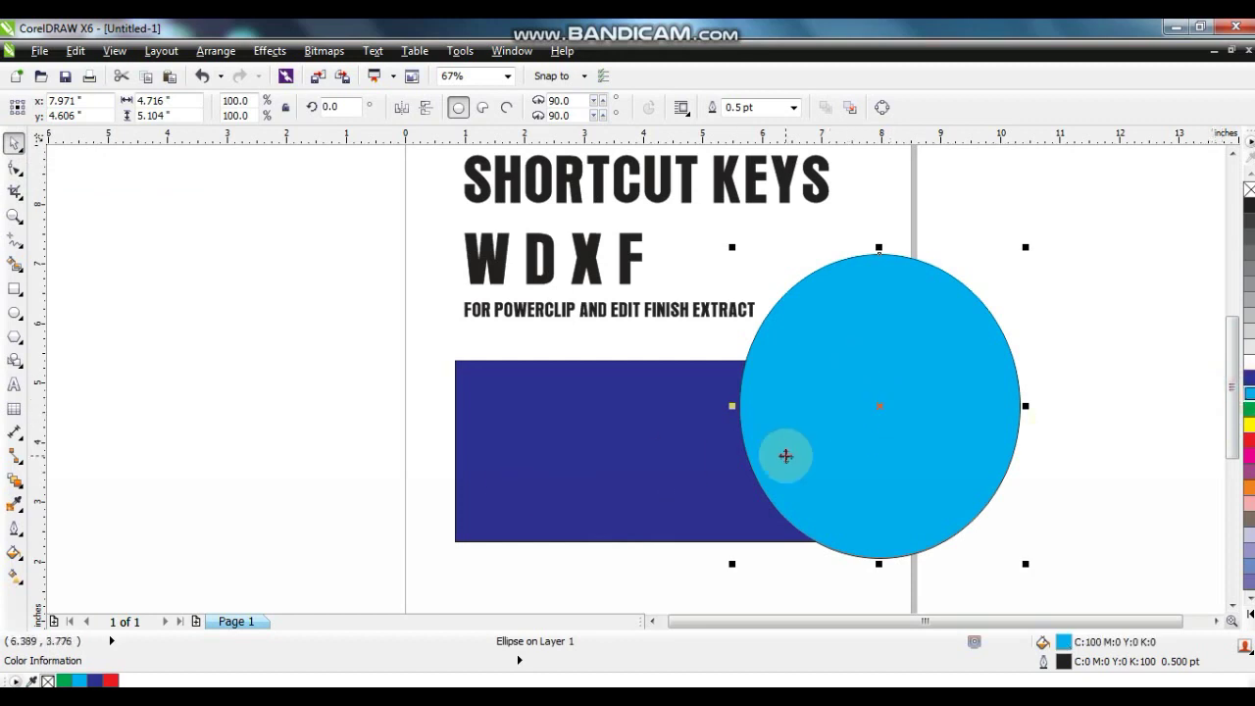
Place the cyan ellipse inside the dark blue rectangle as a PowerClip
key(w)
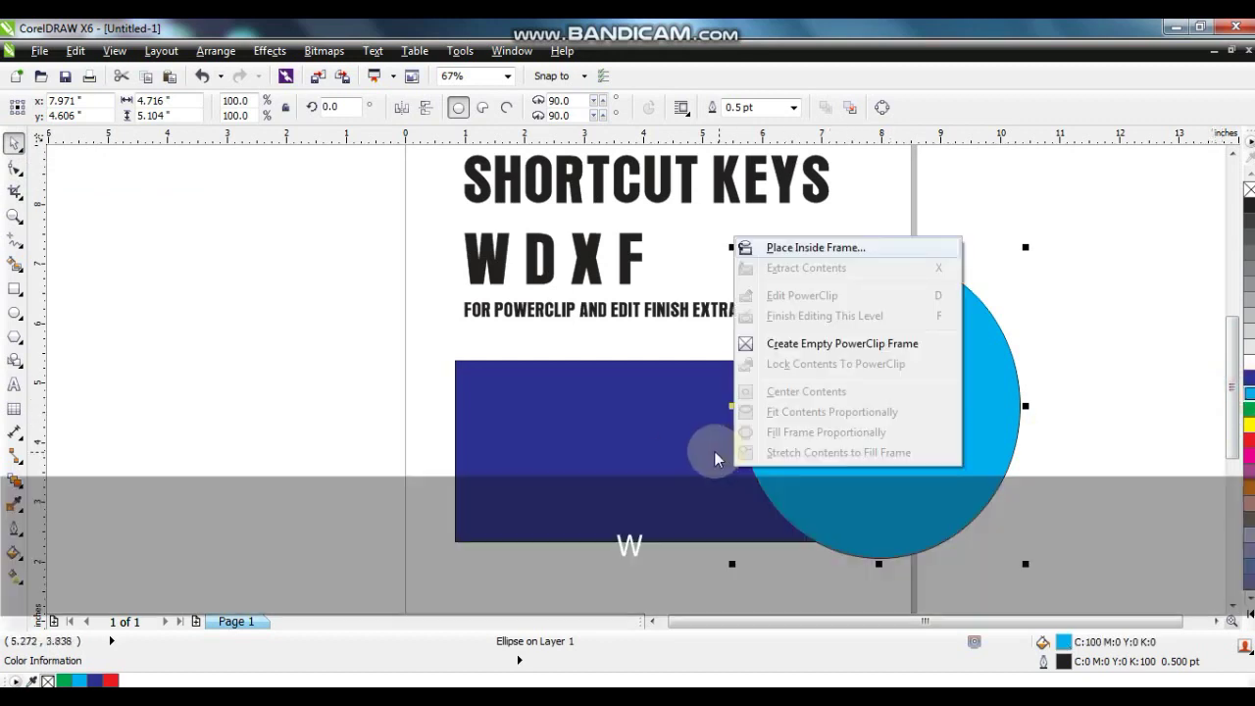
click(796, 249)
click(624, 434)
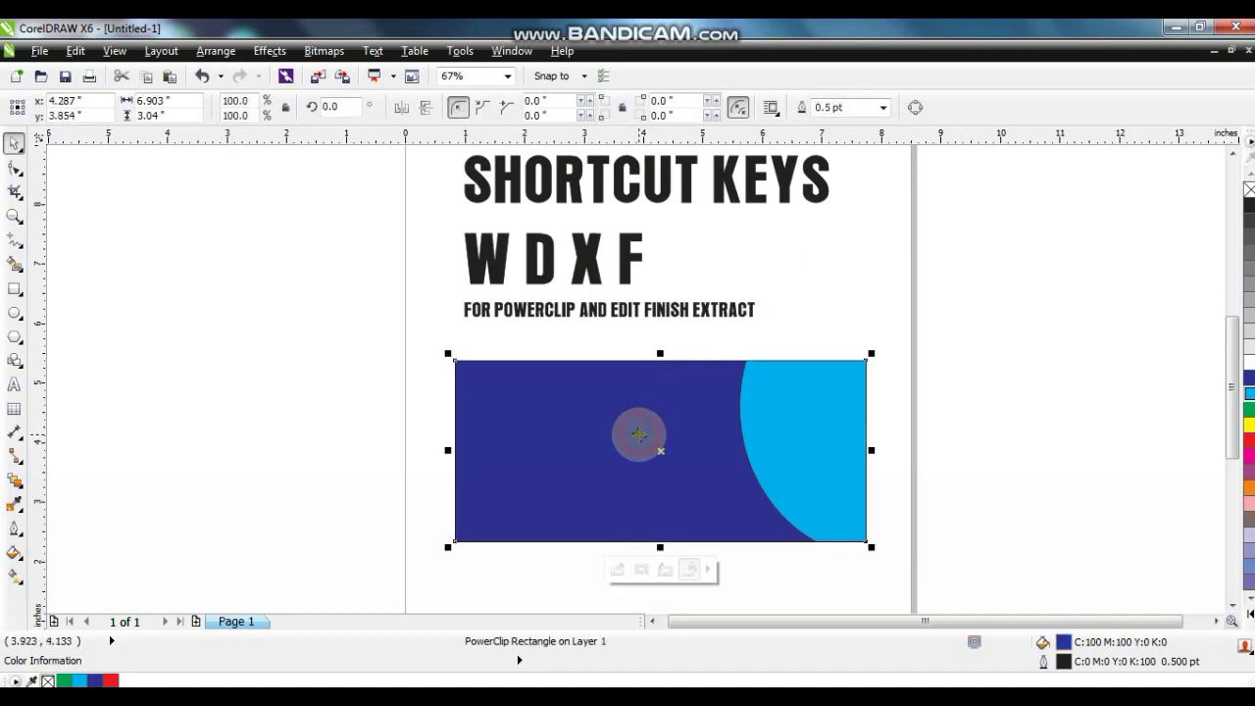
Enter and finish editing of the rectangle's PowerClip without changes, and extract the ellipse from it
key(d)
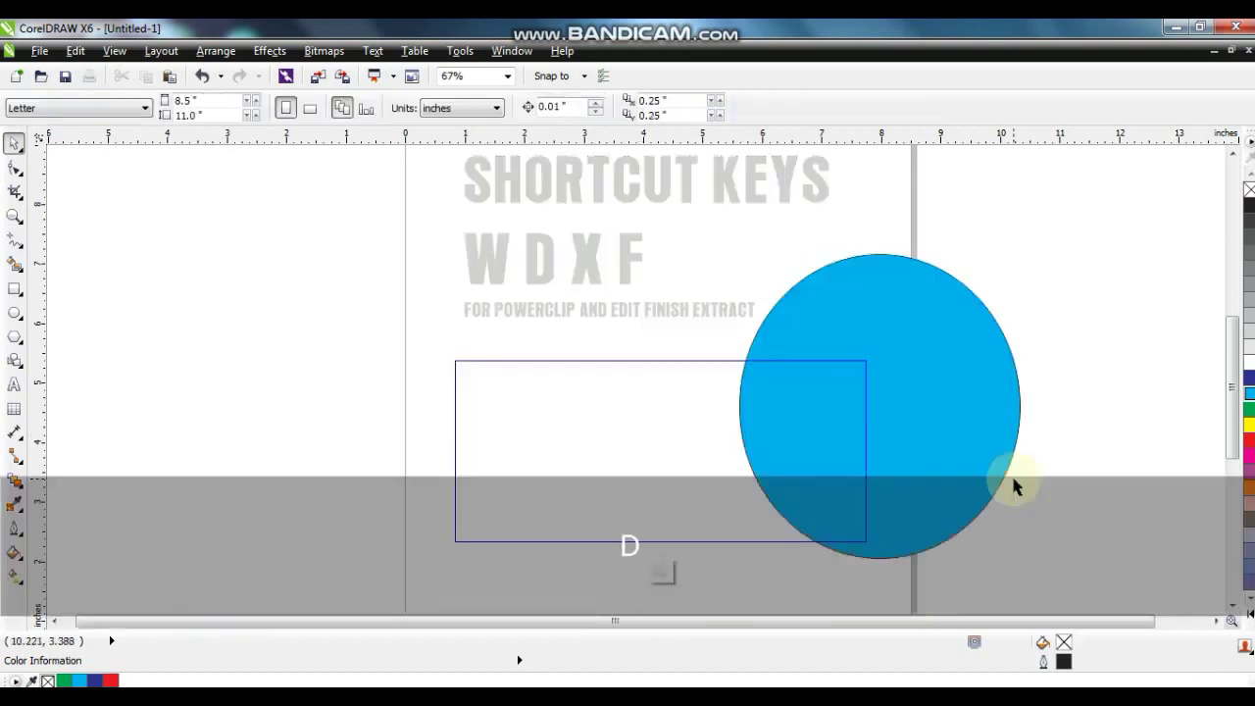
key(f)
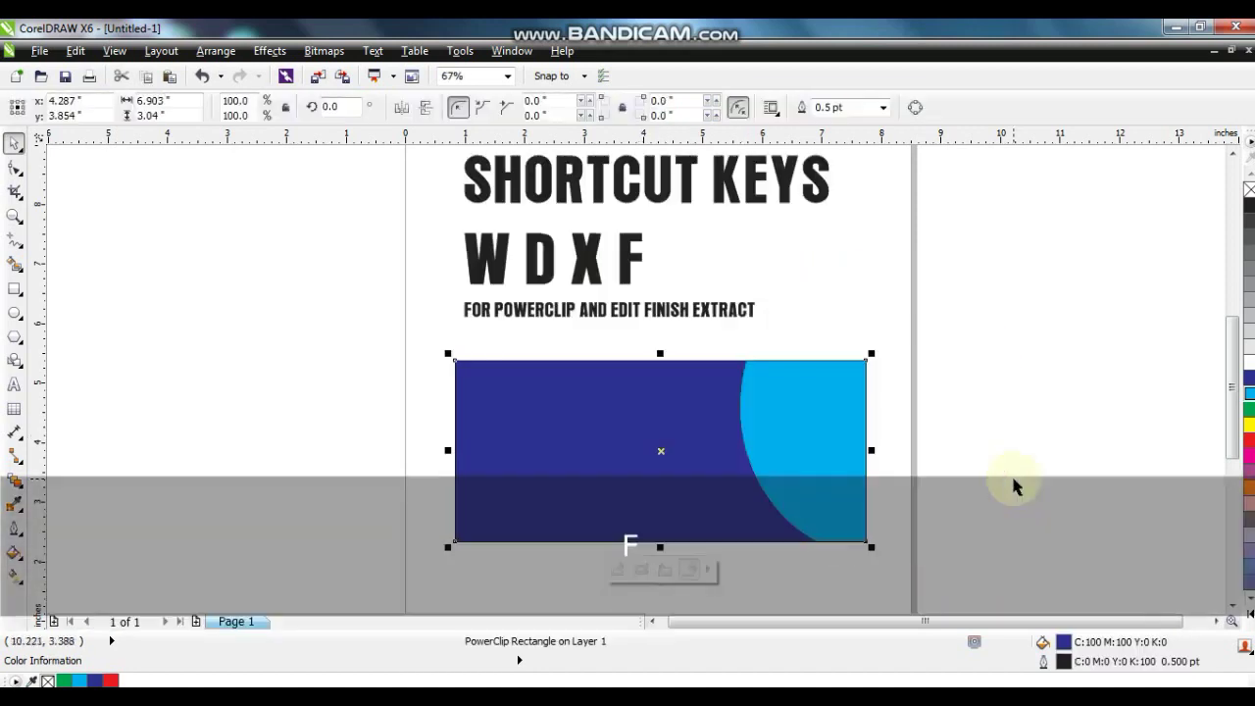
key(x)
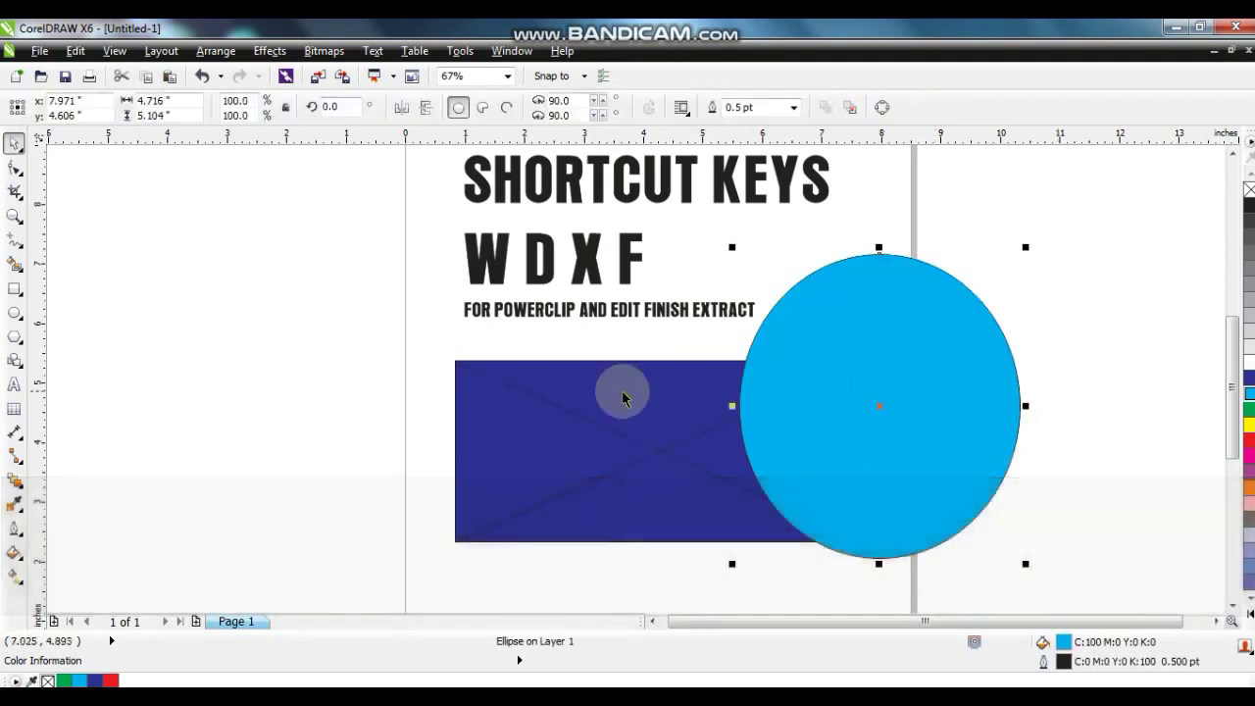
Place the extracted cyan ellipse back inside the dark blue rectangle frame with the PowerClip command
key(w)
click(860, 369)
right_click(871, 371)
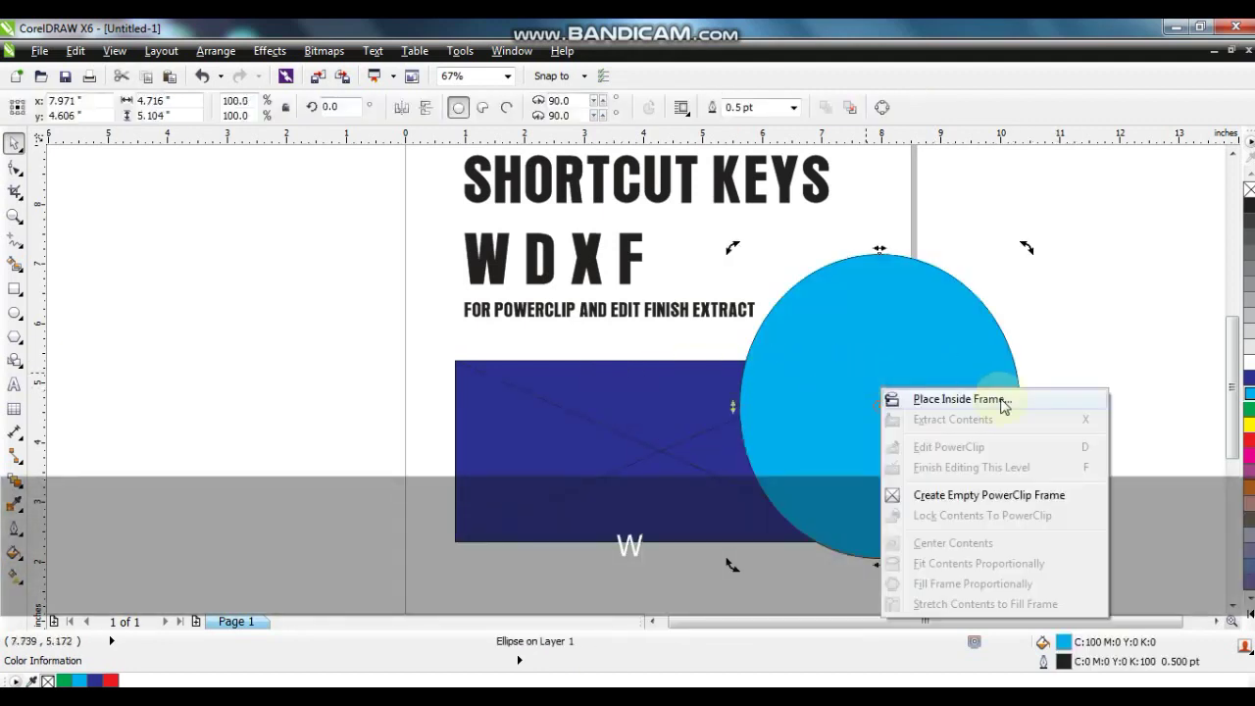
click(1001, 395)
click(572, 395)
Test editing and finishing the PowerClip again, extract its ellipse and clear the selection
key(d)
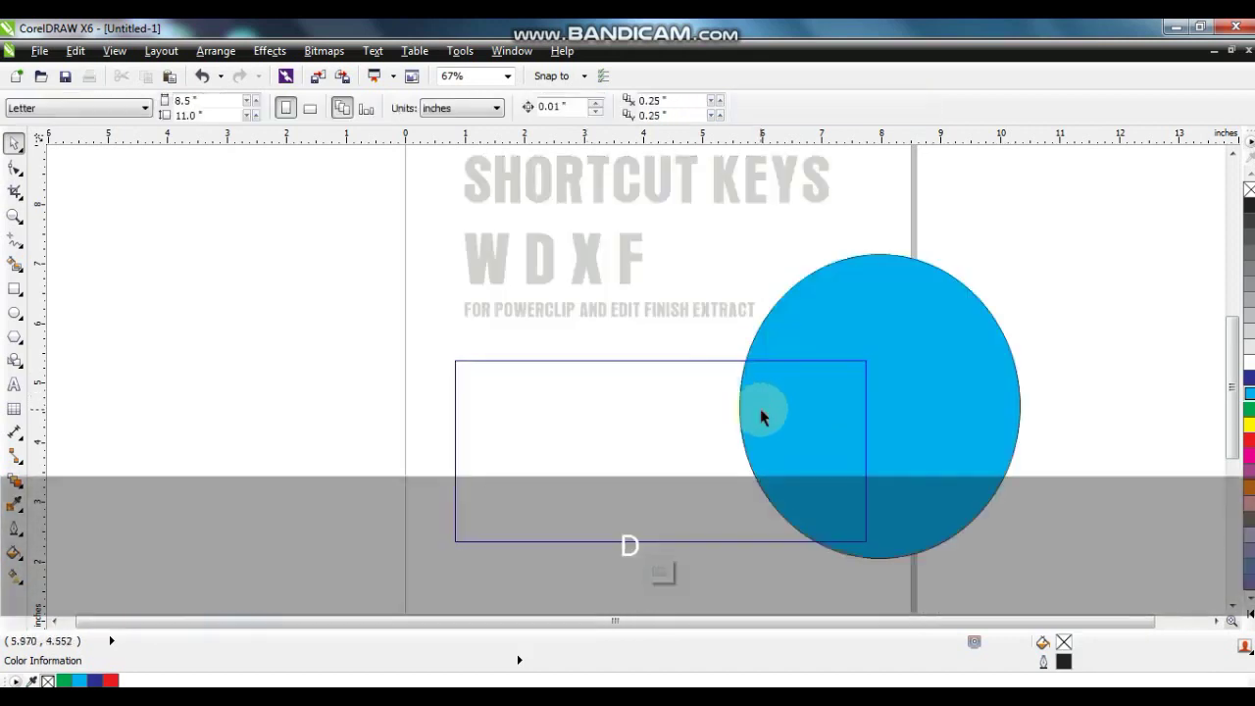
key(f)
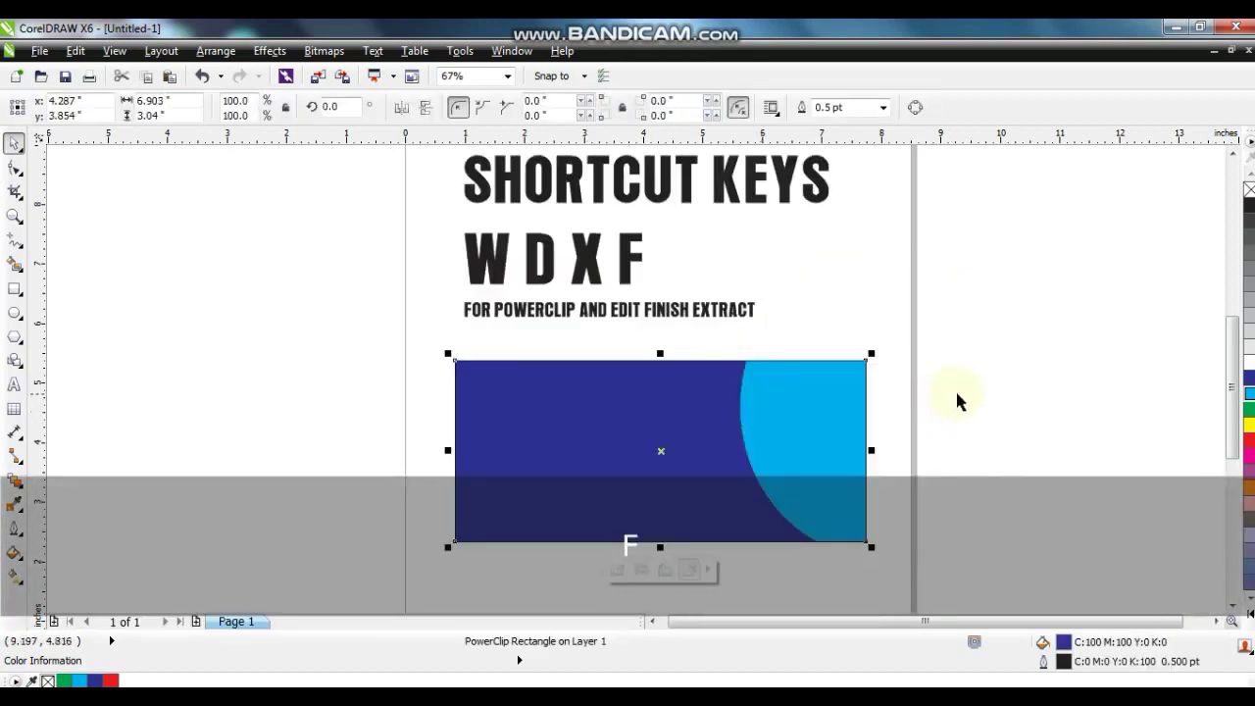
key(x)
click(1116, 371)
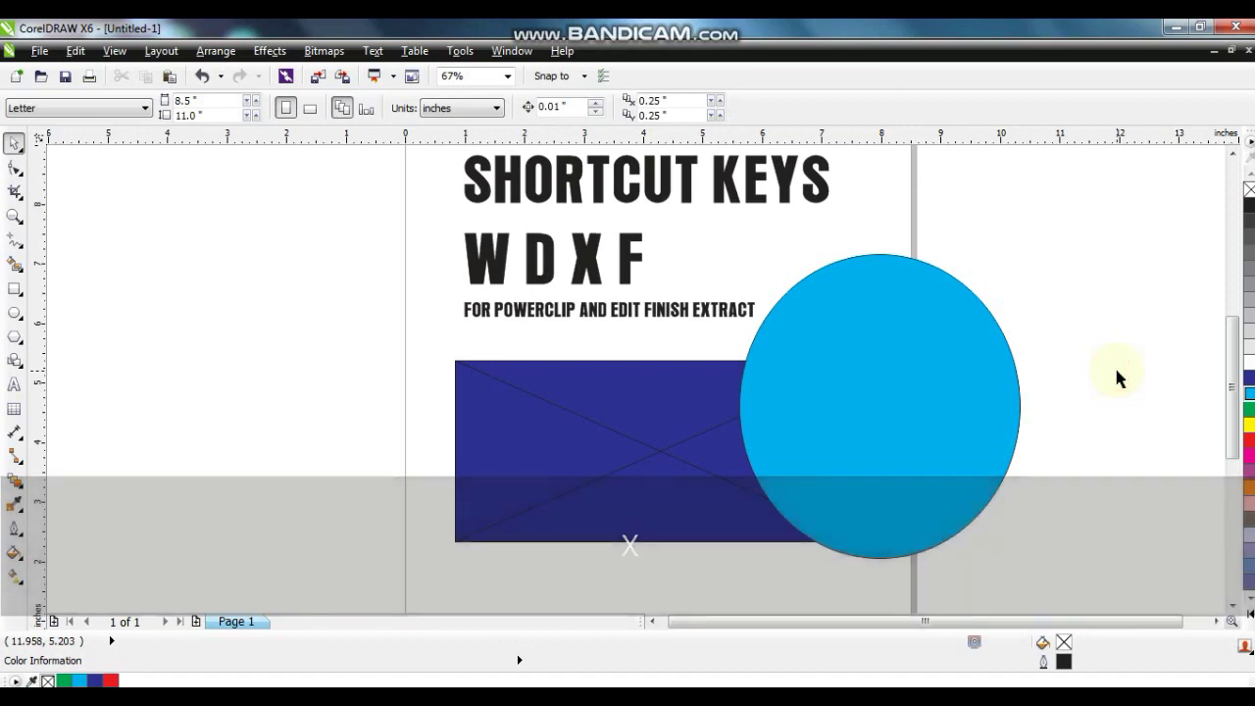
Delete the "FOR POWERCLIP AND EDIT FINISH EXTRACT" and "W D X F" text lines
click(597, 309)
key(Delete)
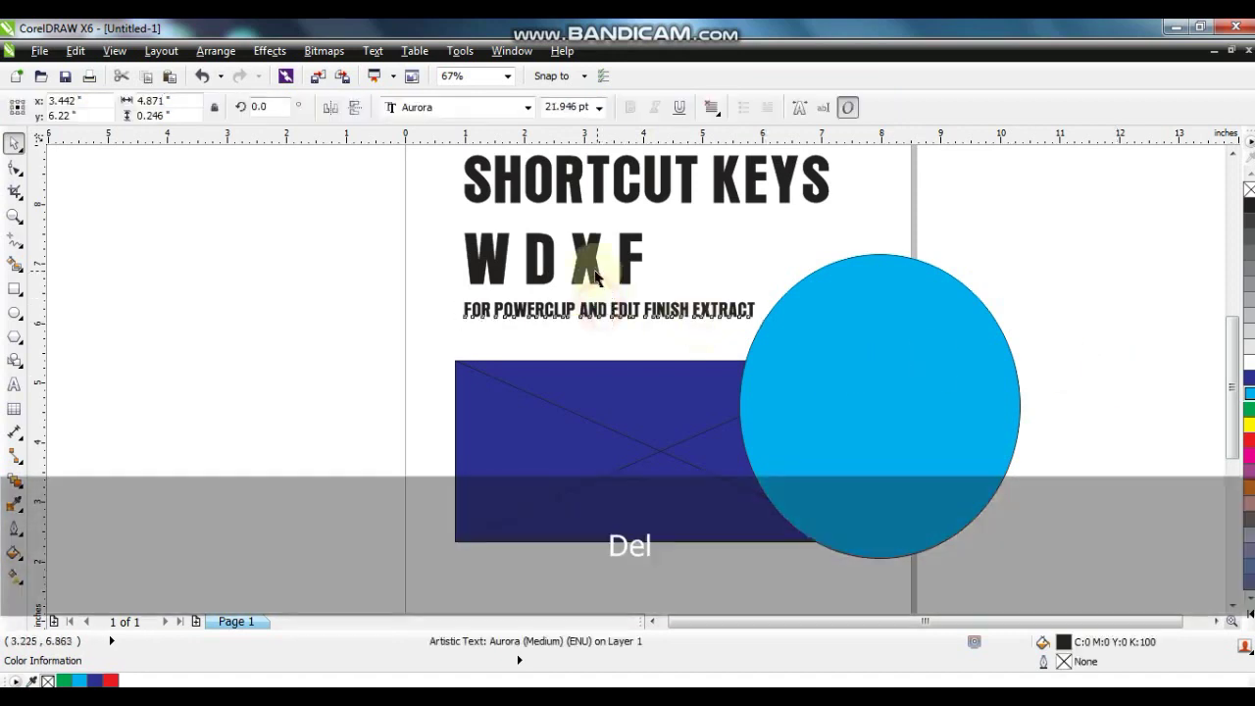
click(594, 257)
key(Delete)
Replace the "SHORTCUT KEYS" heading with "BEST OF LUCK" and enlarge it almost to the page's right edge
click(598, 201)
click(13, 384)
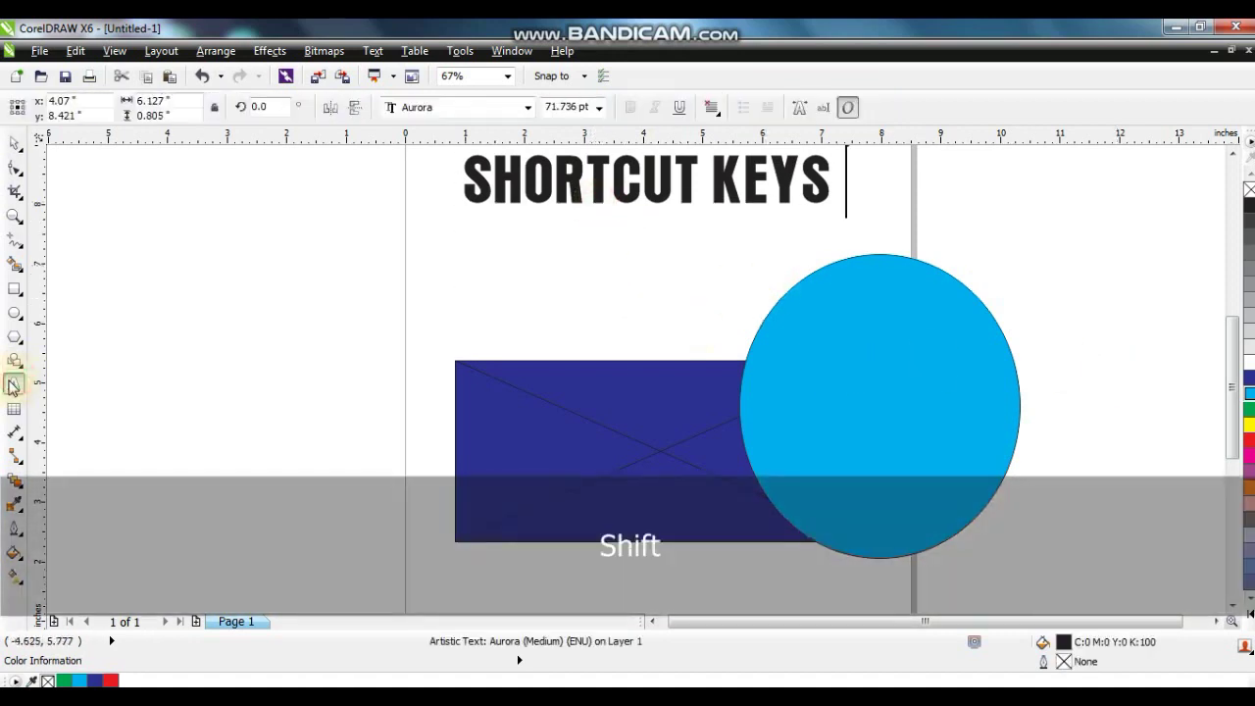
key(shift+Home)
text(BEST OF LUCK)
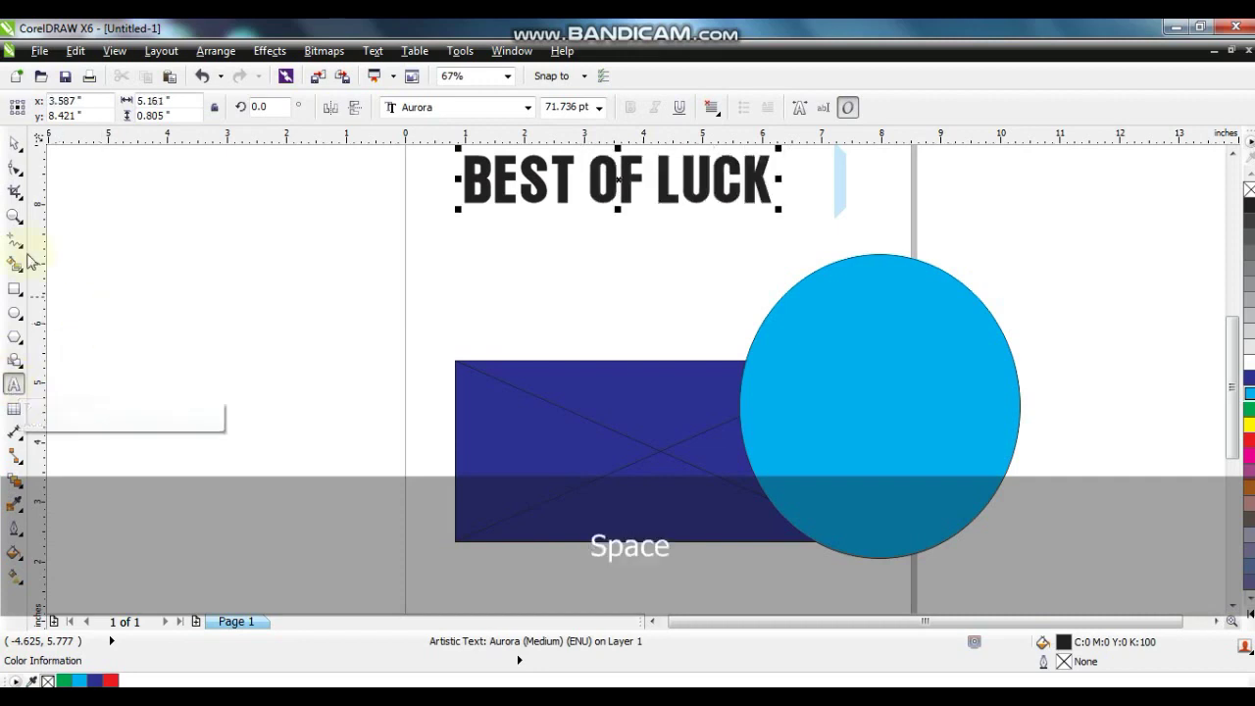
click(15, 148)
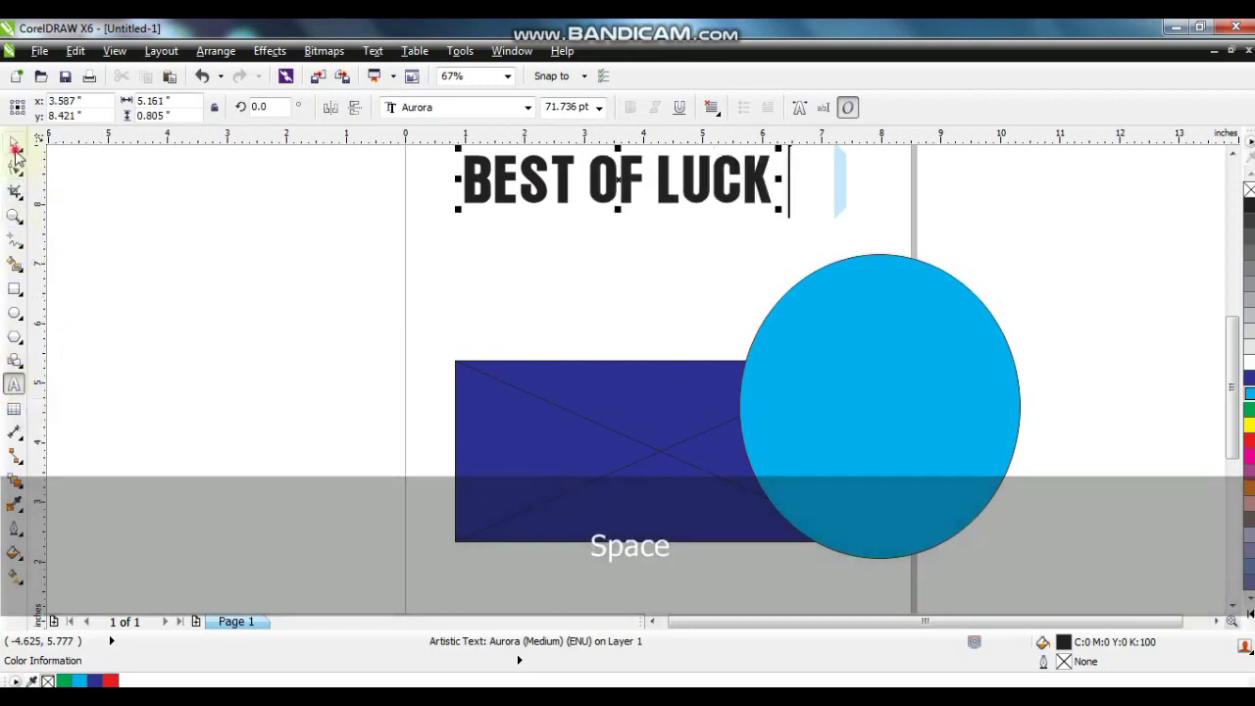
drag(780, 211, 902, 261)
click(1048, 329)
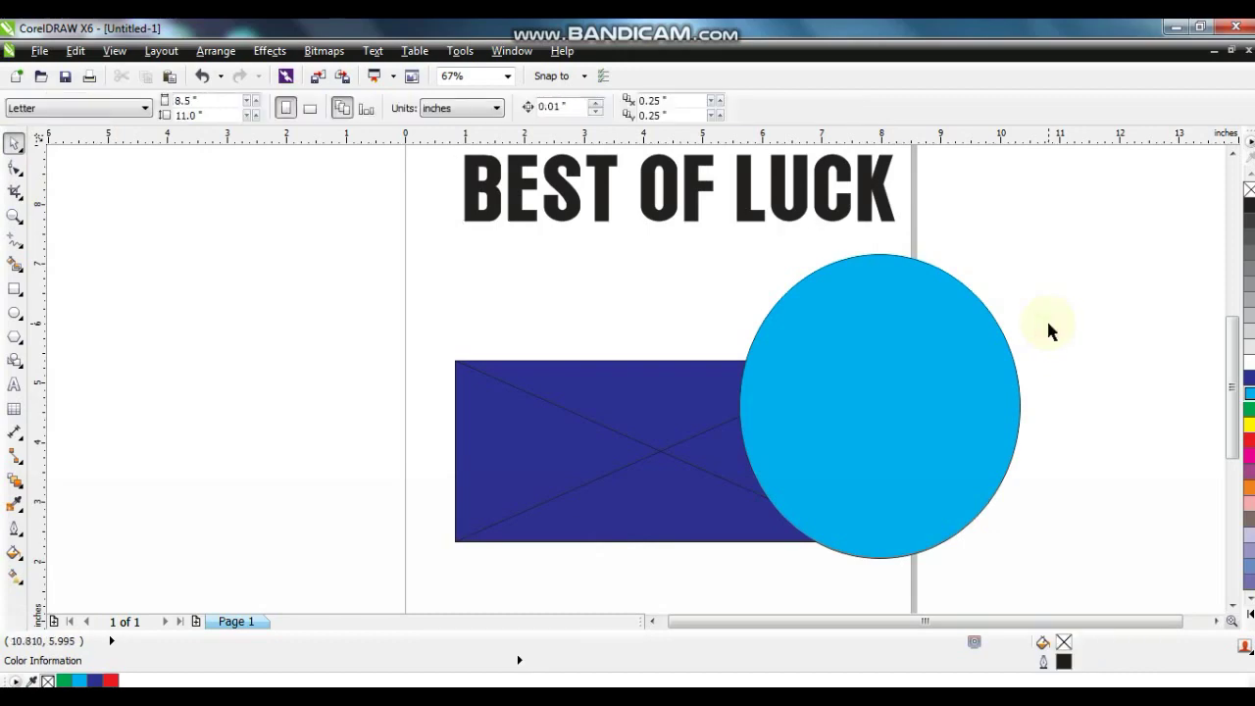